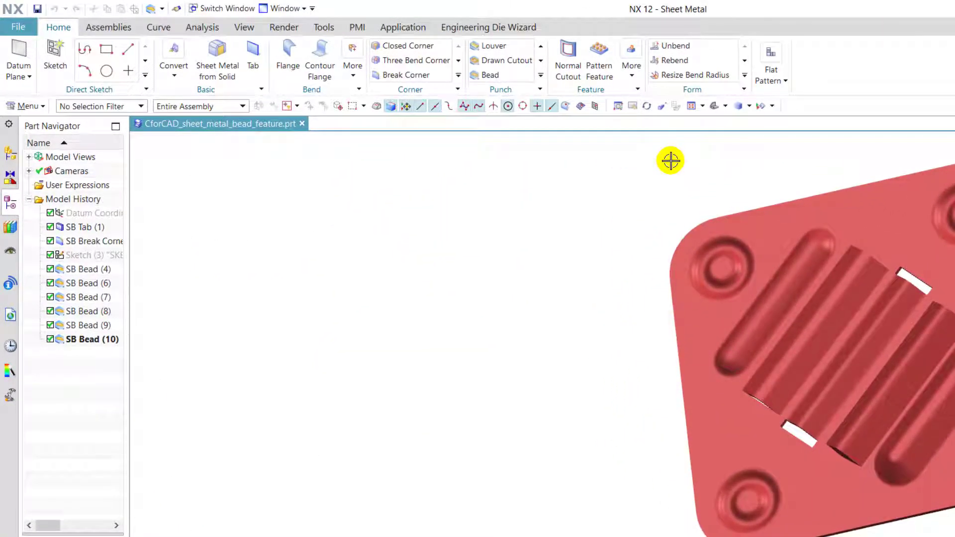
# - Launch the Bead command from the Punch group on the already-beaded plate
pyautogui.click(490, 74)
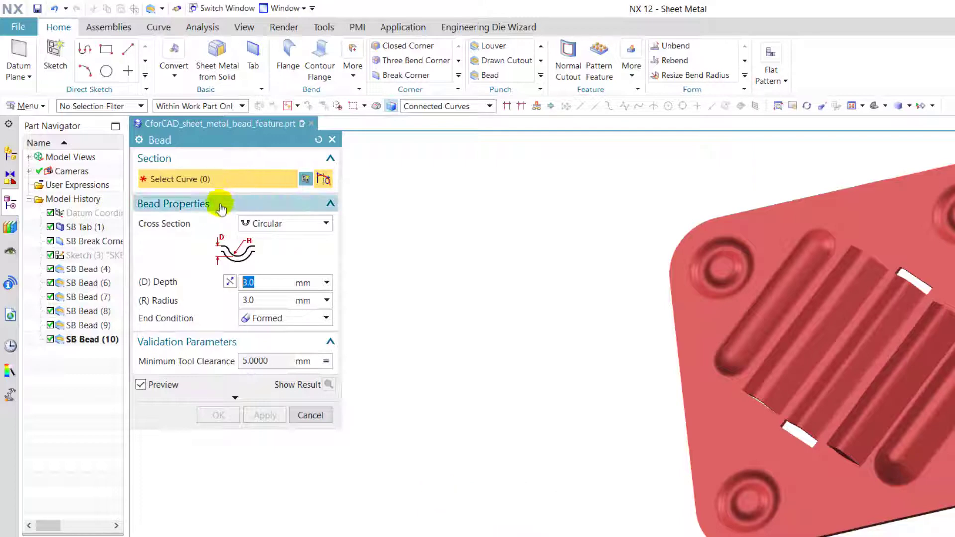
# - Preview the Circular, U-Shaped and V-Shaped bead cross sections
pyautogui.click(175, 224)
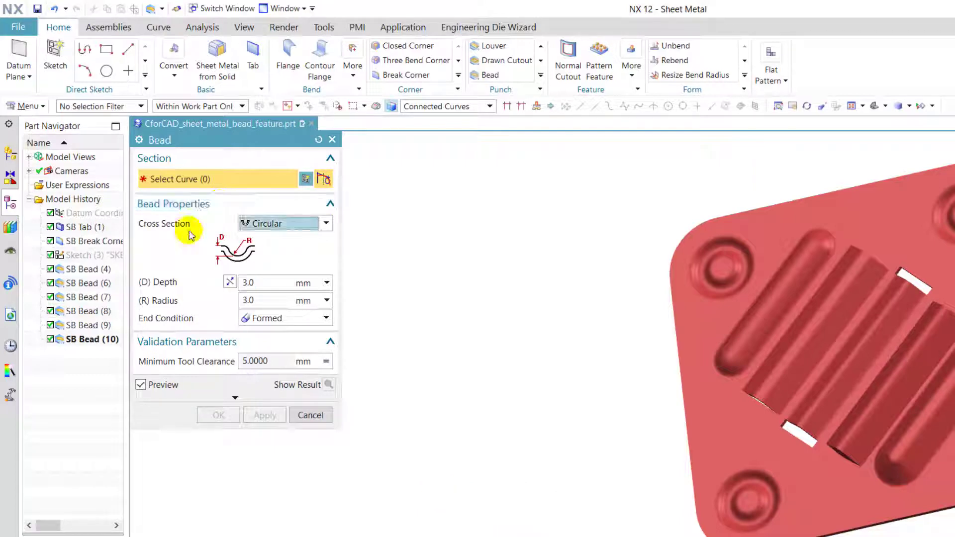
pyautogui.click(253, 223)
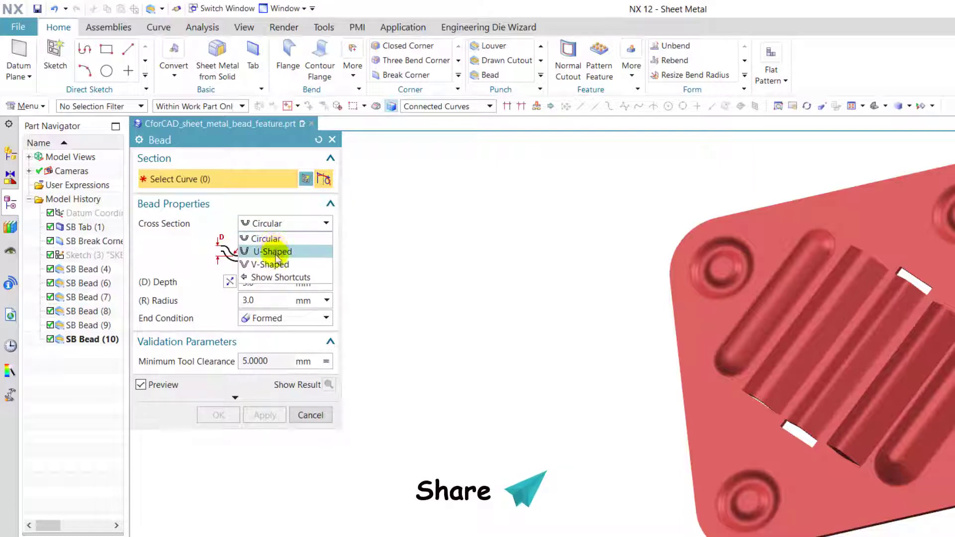
pyautogui.click(268, 223)
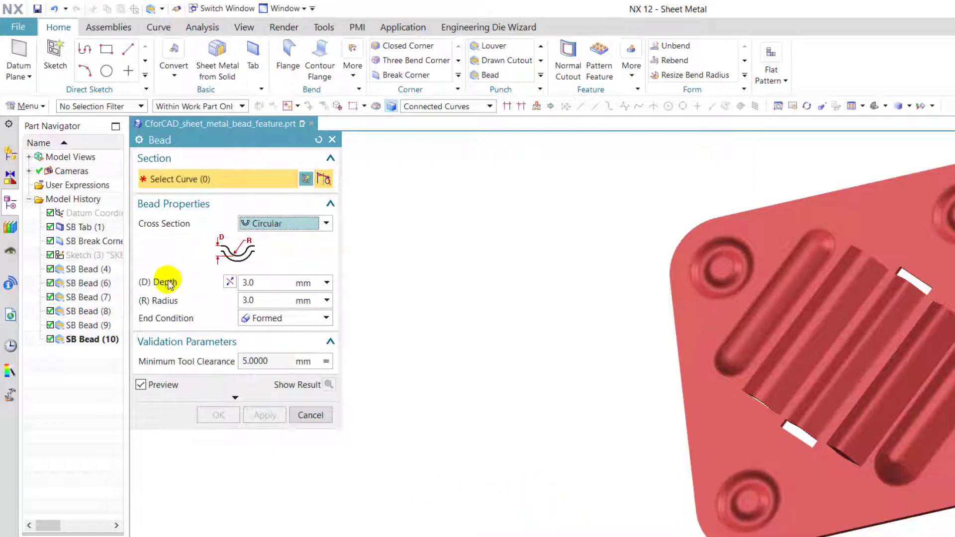
pyautogui.click(280, 223)
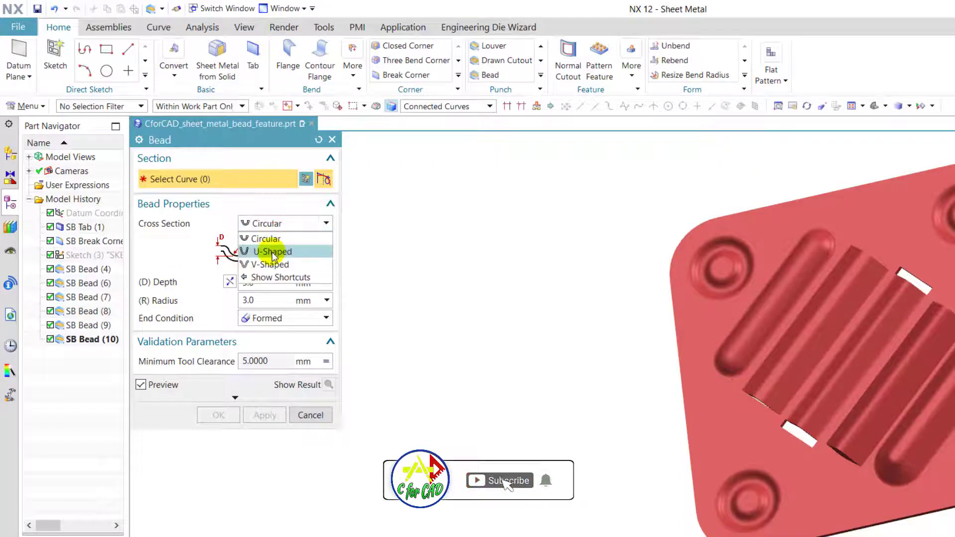
pyautogui.click(272, 244)
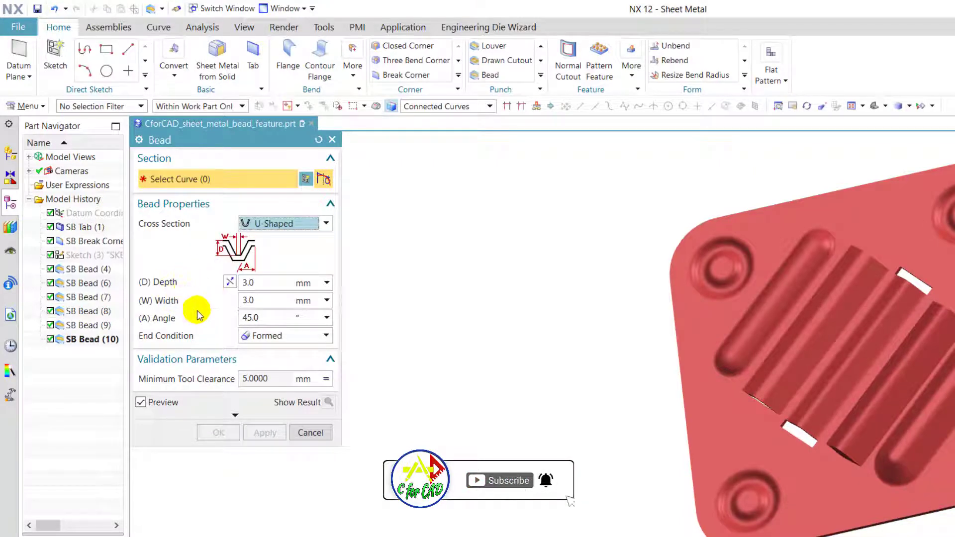
pyautogui.click(279, 223)
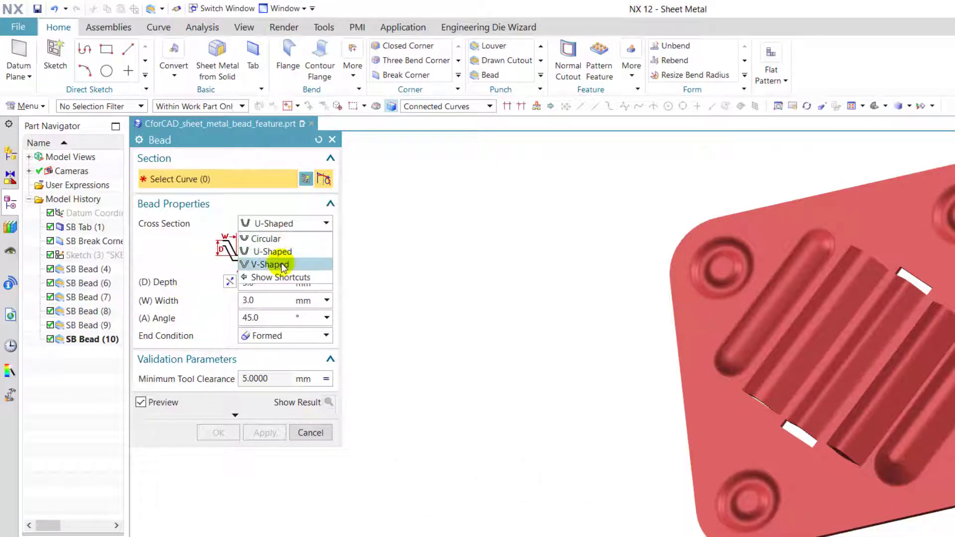
pyautogui.click(282, 266)
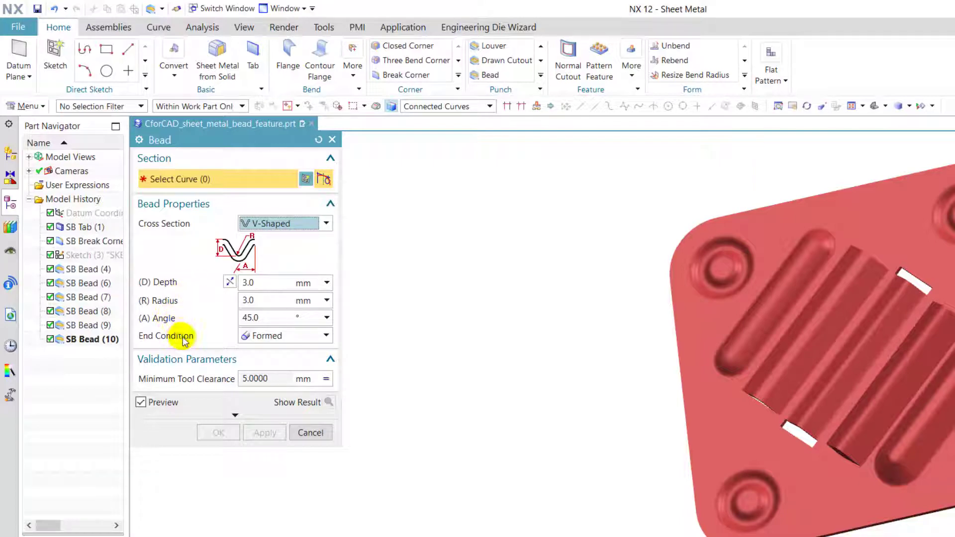
# - Review the end condition options, return to Circular keeping Formed, and reveal the rounding settings
pyautogui.click(267, 336)
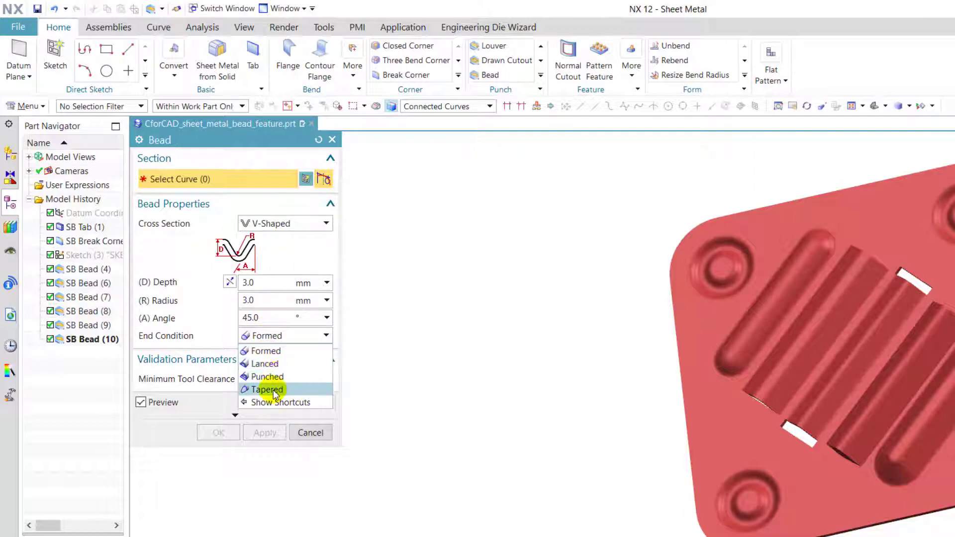
pyautogui.click(305, 224)
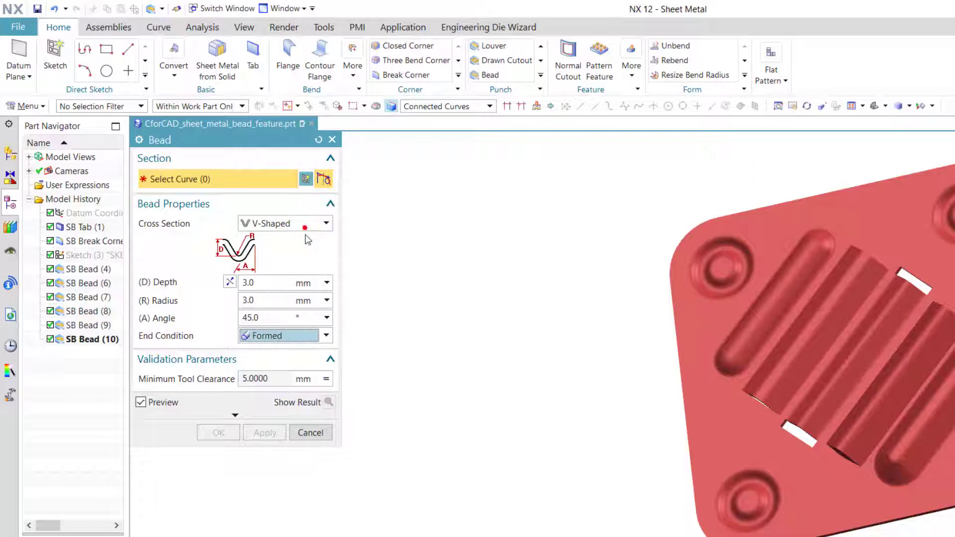
pyautogui.click(284, 239)
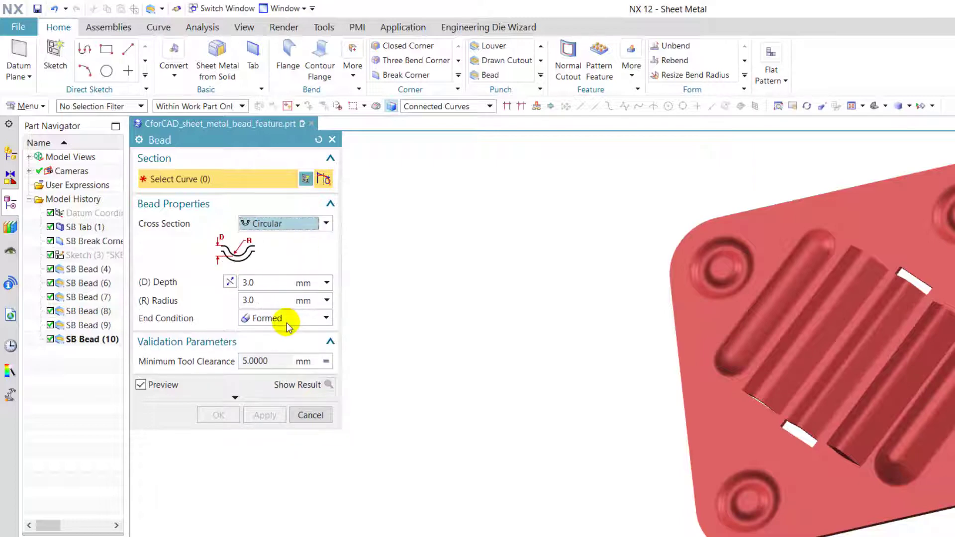
pyautogui.click(287, 319)
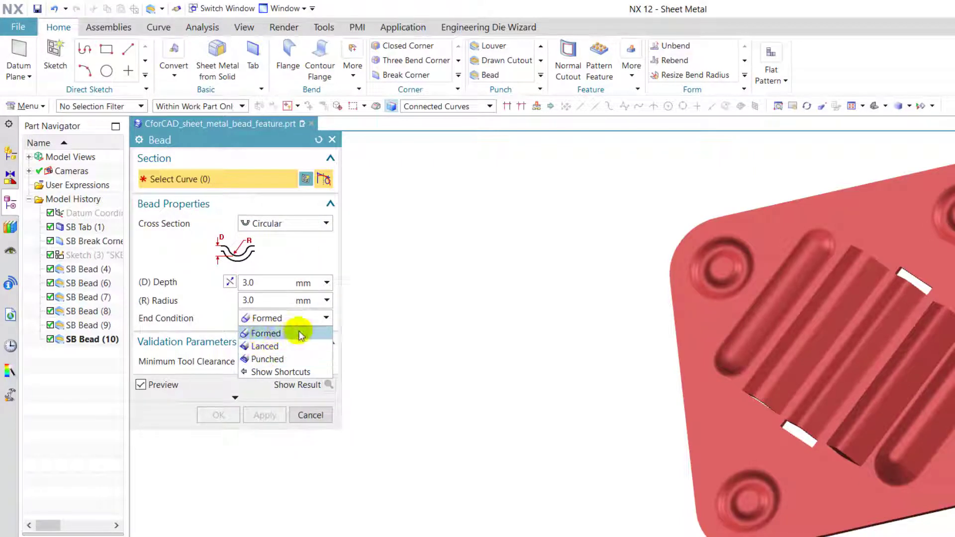
pyautogui.click(217, 299)
pyautogui.click(236, 398)
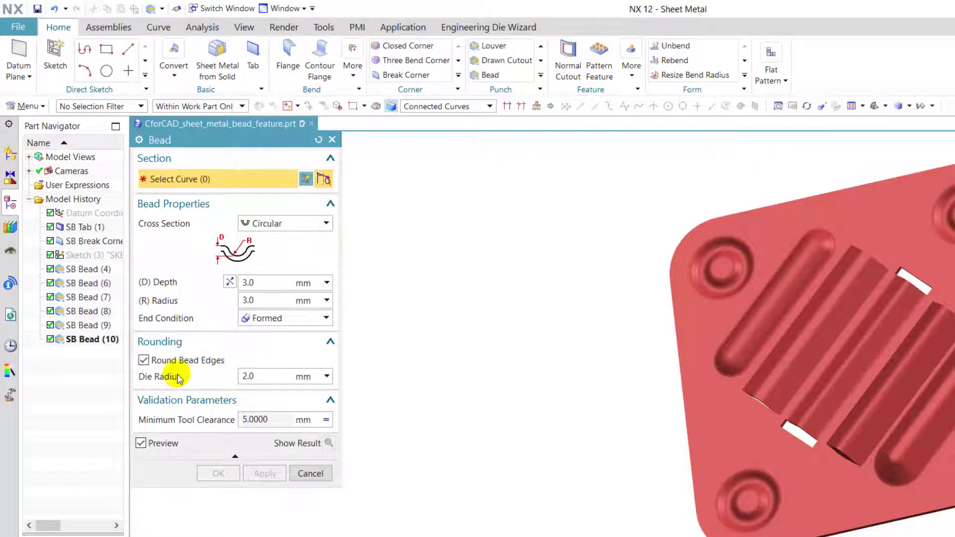
# - With a U-Shaped profile, toggle Round Bead Edges off and back on
pyautogui.click(286, 223)
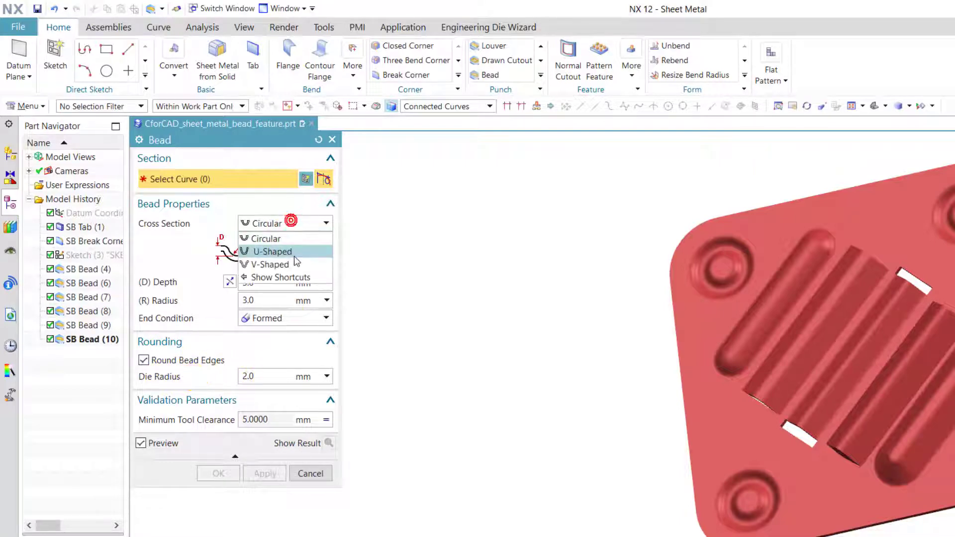
pyautogui.click(276, 254)
pyautogui.click(144, 379)
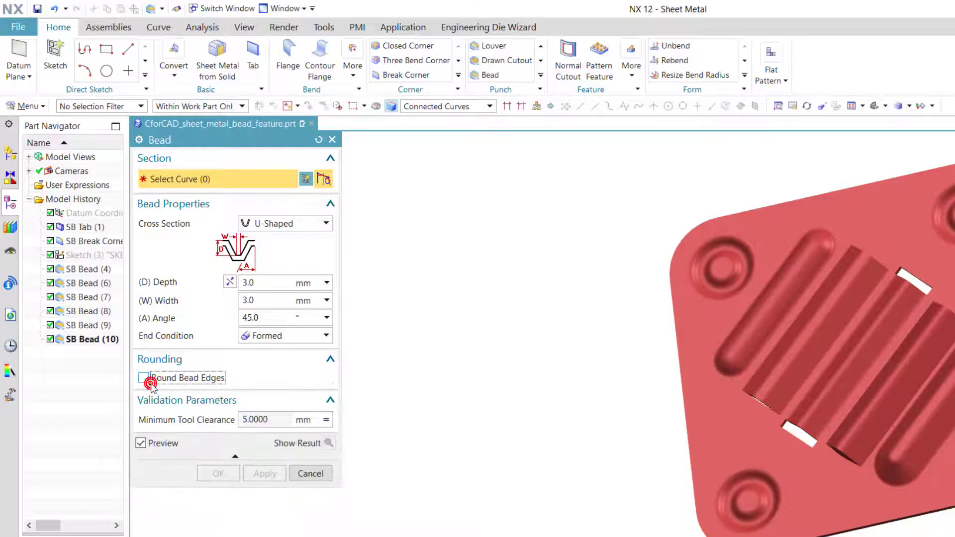
pyautogui.click(145, 378)
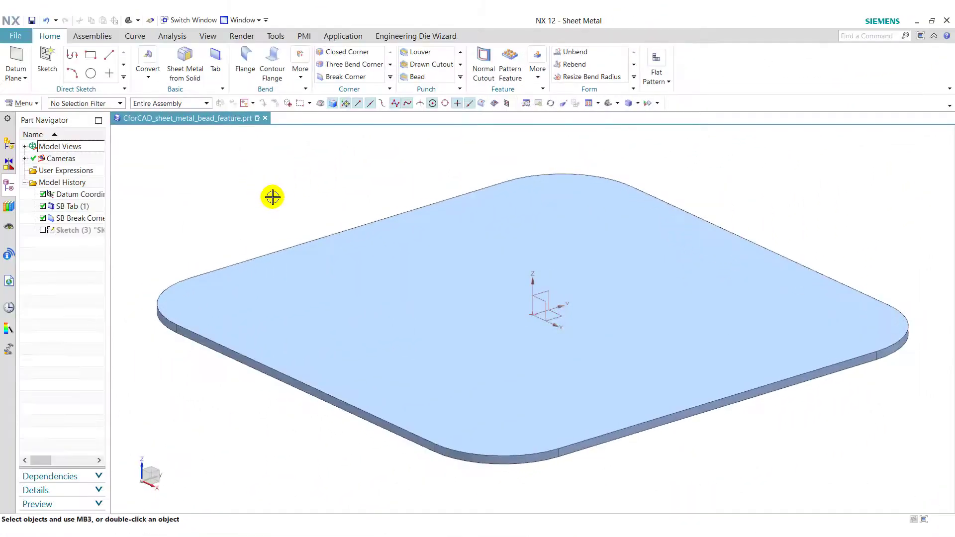
# - Show Sketch (3)'s four corner circles and five lines, and start a new bead
pyautogui.click(43, 231)
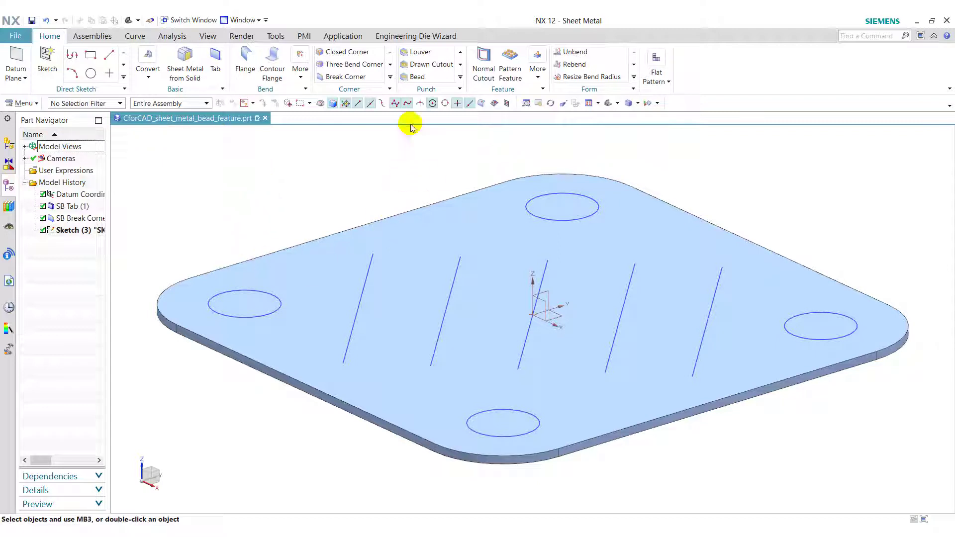
pyautogui.click(414, 78)
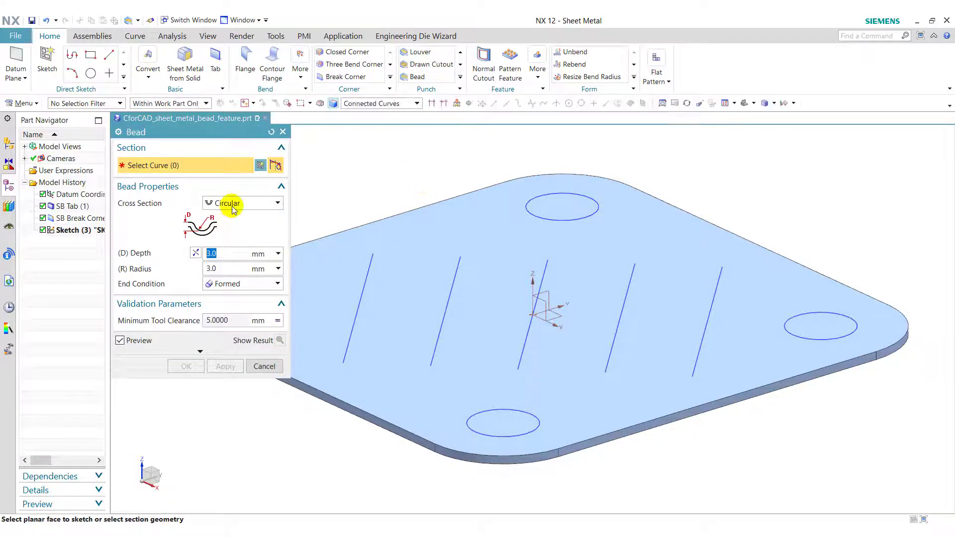
# - Select all four corner circles as bead paths, keeping the Circular profile
pyautogui.click(232, 207)
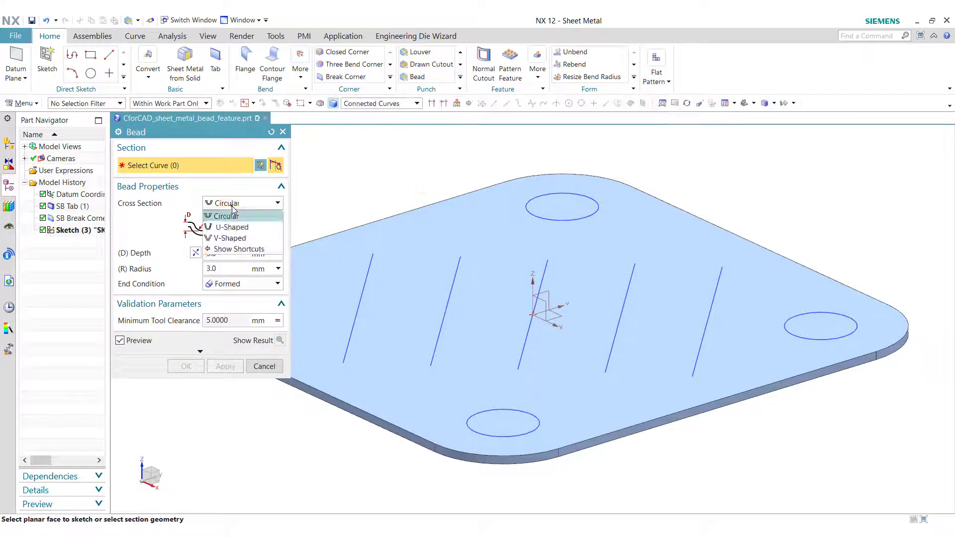
pyautogui.click(552, 211)
pyautogui.click(788, 333)
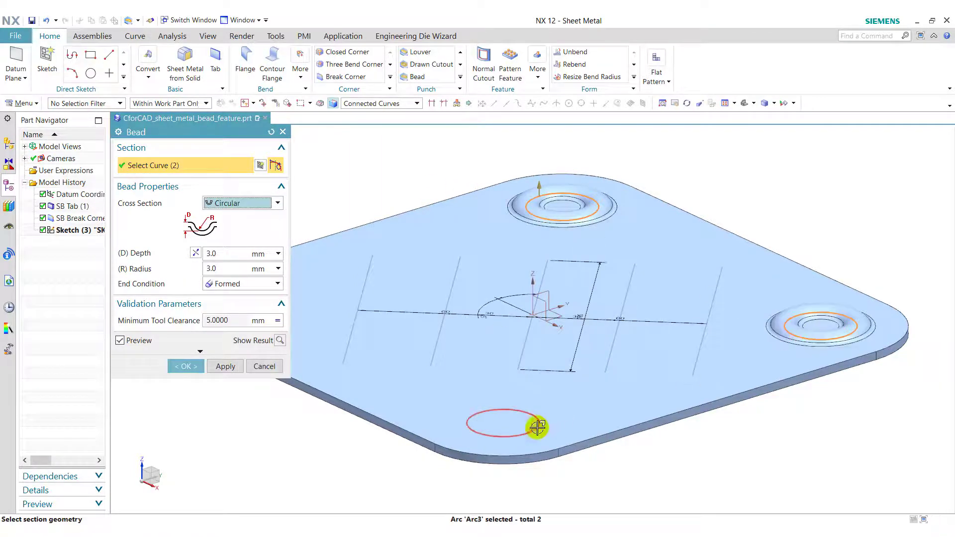
pyautogui.click(503, 423)
pyautogui.moveTo(510, 284); pyautogui.dragTo(649, 259, button='middle')
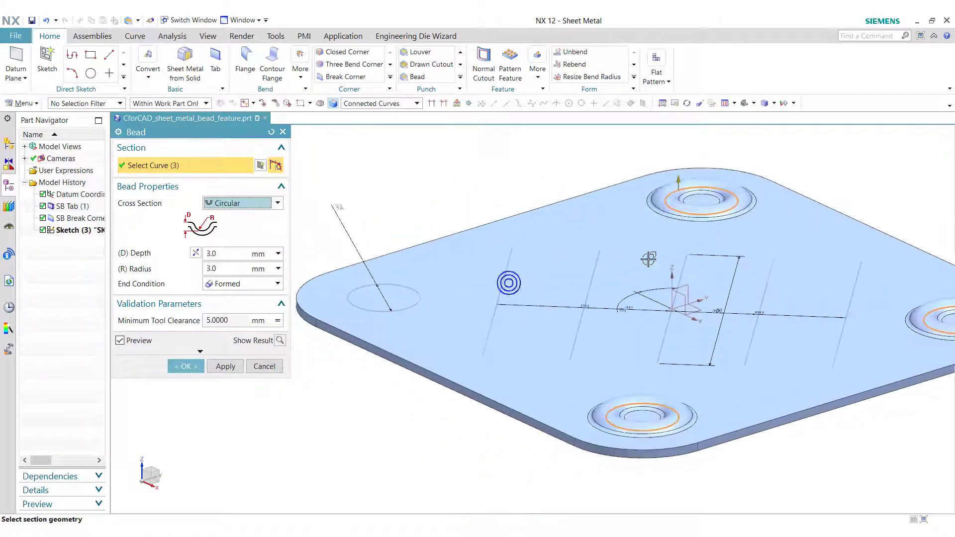
pyautogui.click(384, 310)
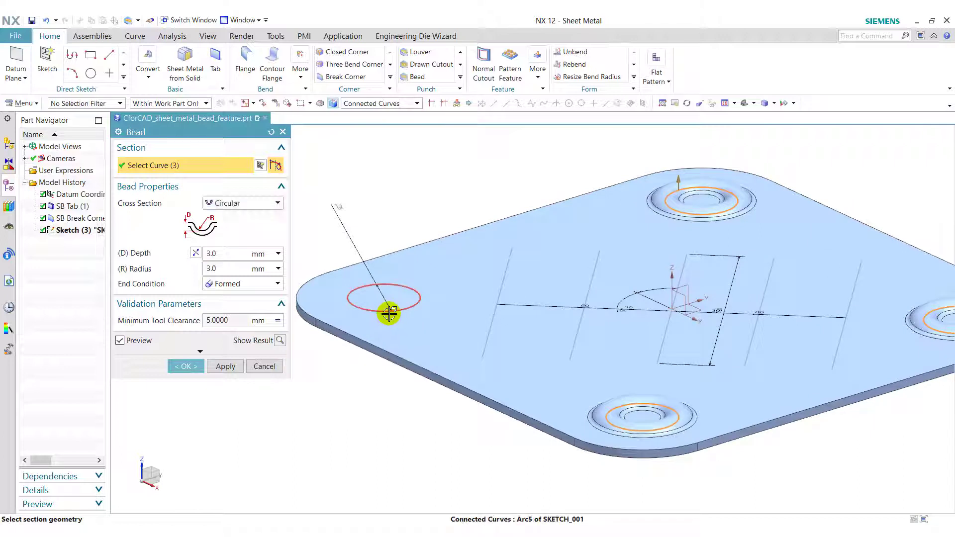
pyautogui.click(745, 103)
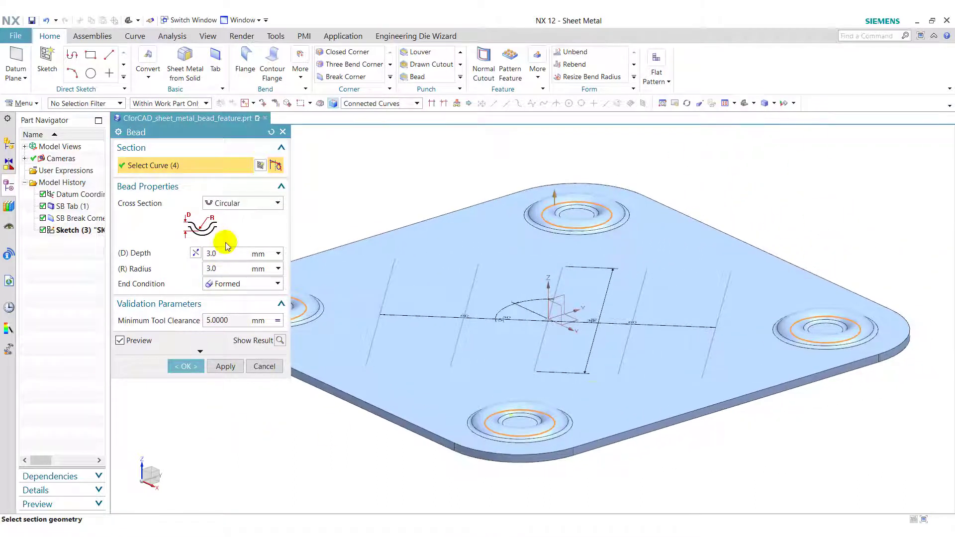
# - Give the corner beads 3 mm downward depth and 5 mm radius, and apply
pyautogui.click(201, 351)
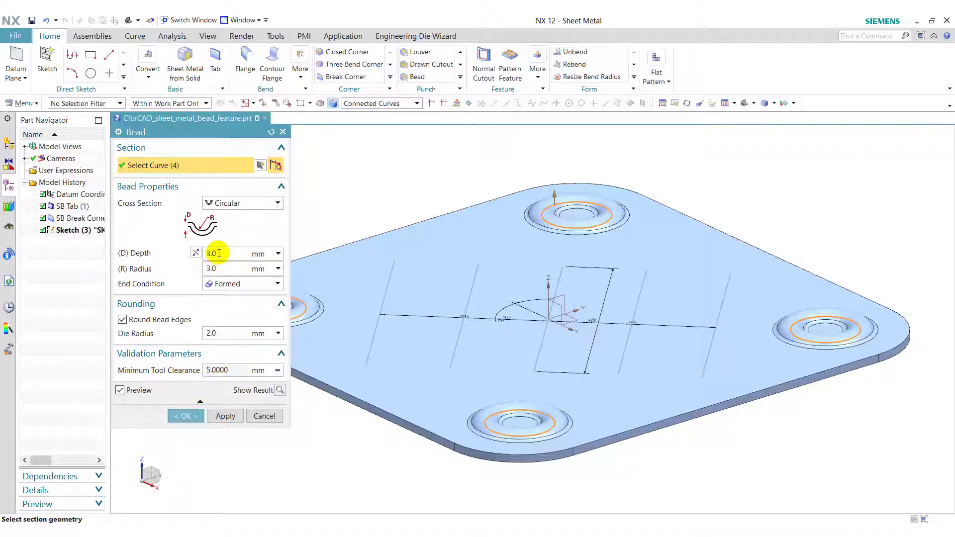
pyautogui.doubleClick(214, 253)
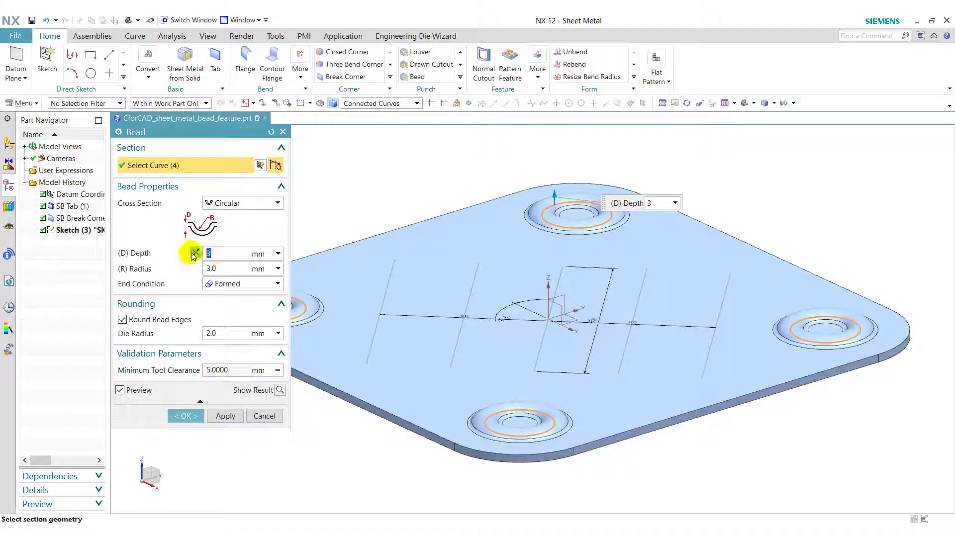
pyautogui.click(195, 253)
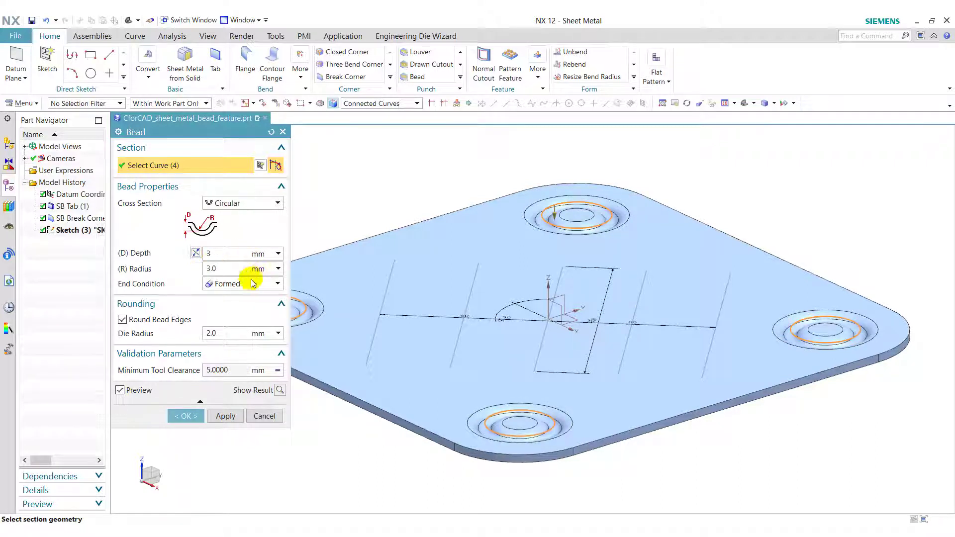
pyautogui.doubleClick(216, 268)
pyautogui.write('5')
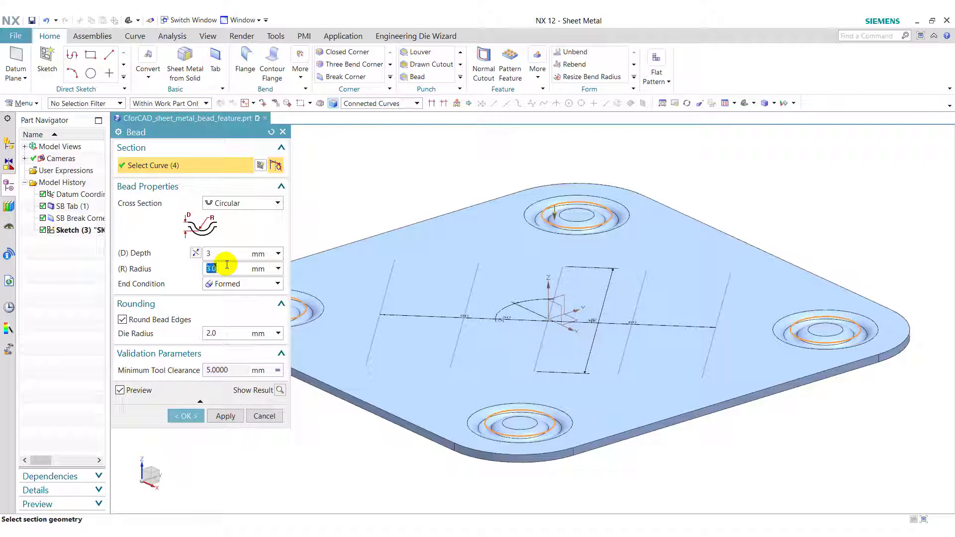
pyautogui.click(225, 415)
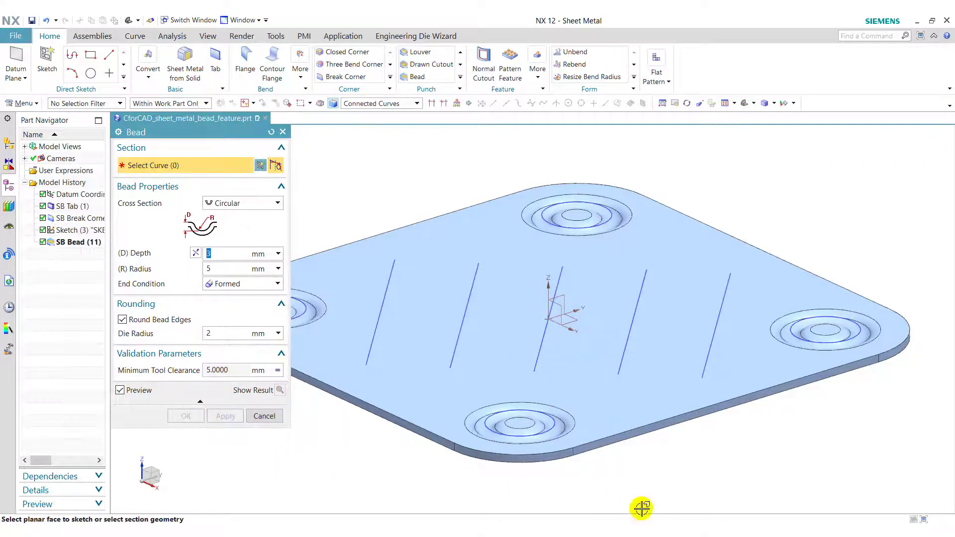
# - Select the leftmost line, Line12, as the path for a Circular bead
pyautogui.moveTo(648, 498)
pyautogui.mouseDown(button='middle')
pyautogui.moveTo(643, 421)
pyautogui.moveTo(657, 466)
pyautogui.mouseUp(button='middle')
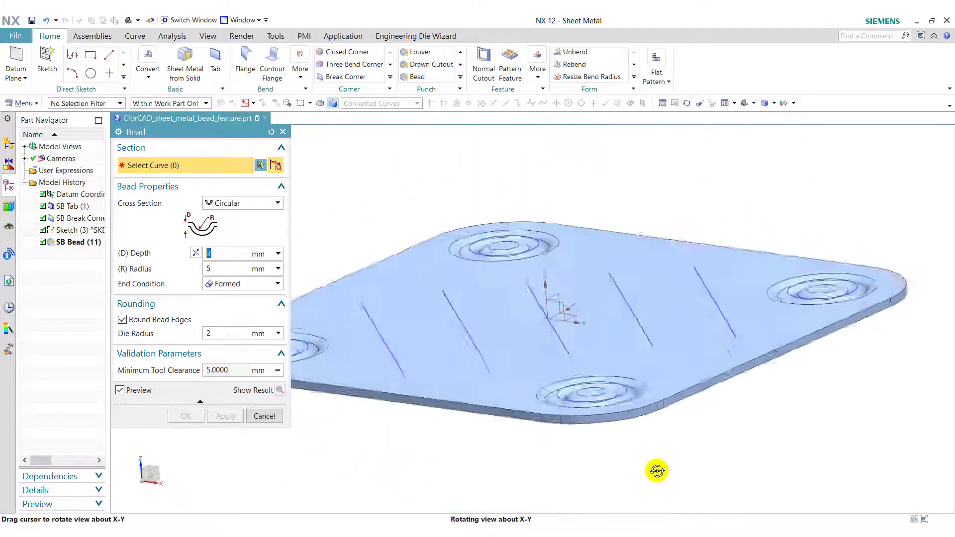
pyautogui.click(744, 103)
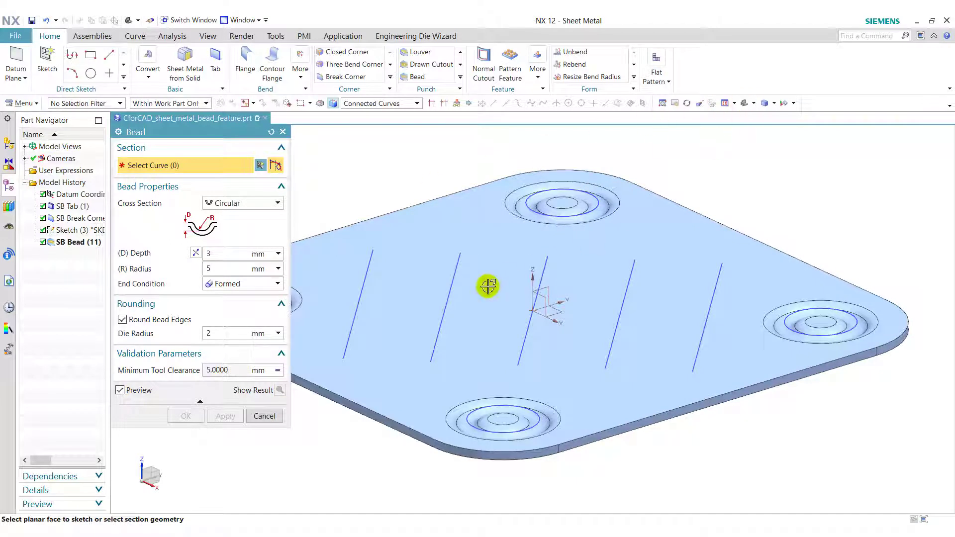
pyautogui.click(356, 311)
pyautogui.click(407, 318)
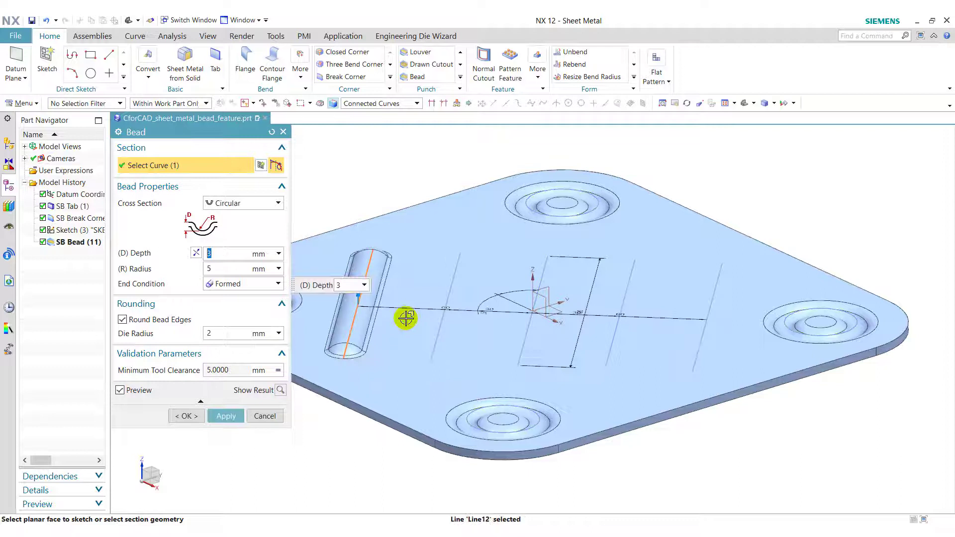
pyautogui.click(242, 203)
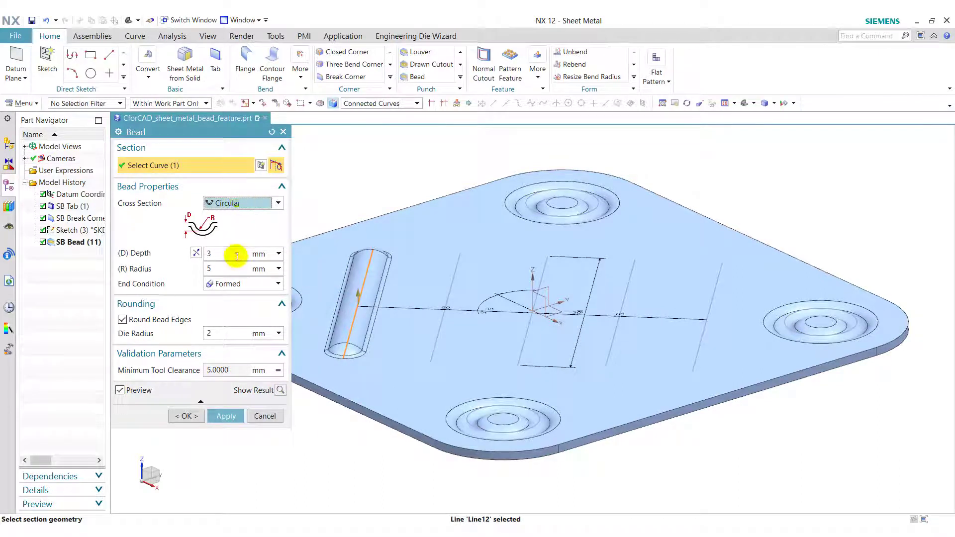
# - Apply a raised bead with depth 6, radius 9 and die radius 4
pyautogui.click(237, 255)
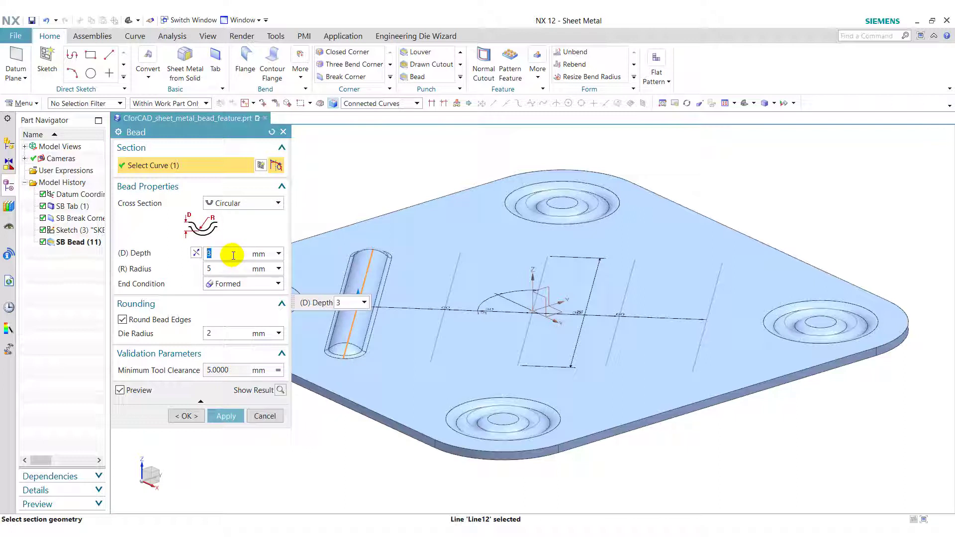
pyautogui.write('6')
pyautogui.doubleClick(234, 271)
pyautogui.write('9')
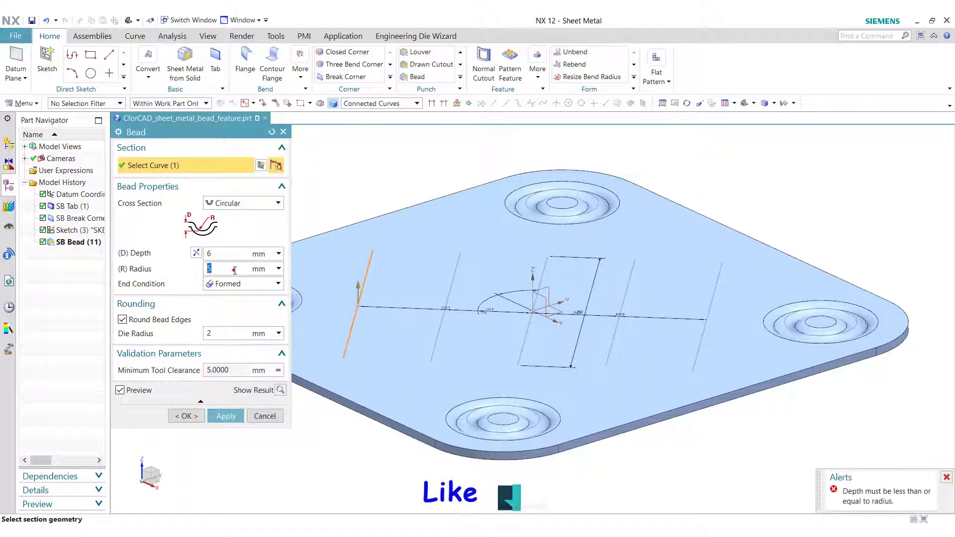
pyautogui.press('Return')
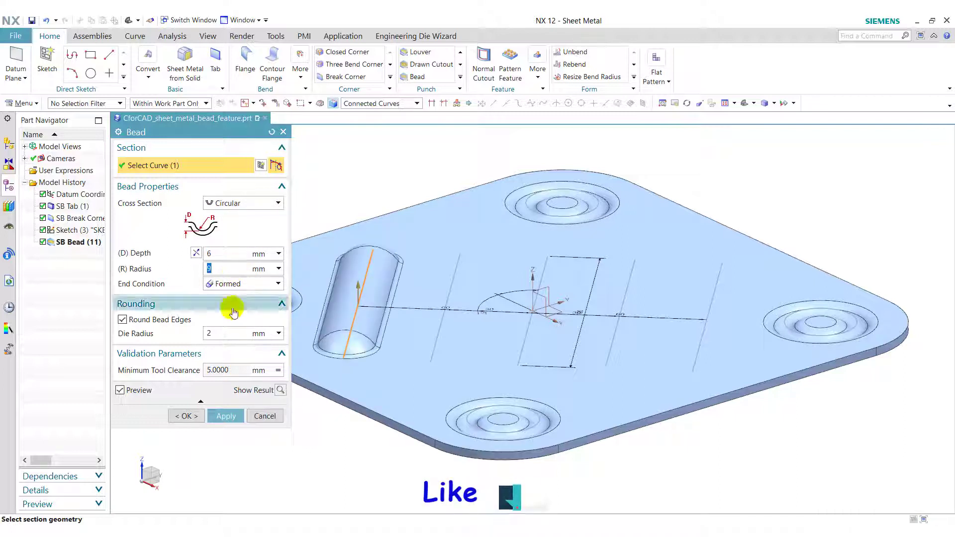
pyautogui.click(230, 335)
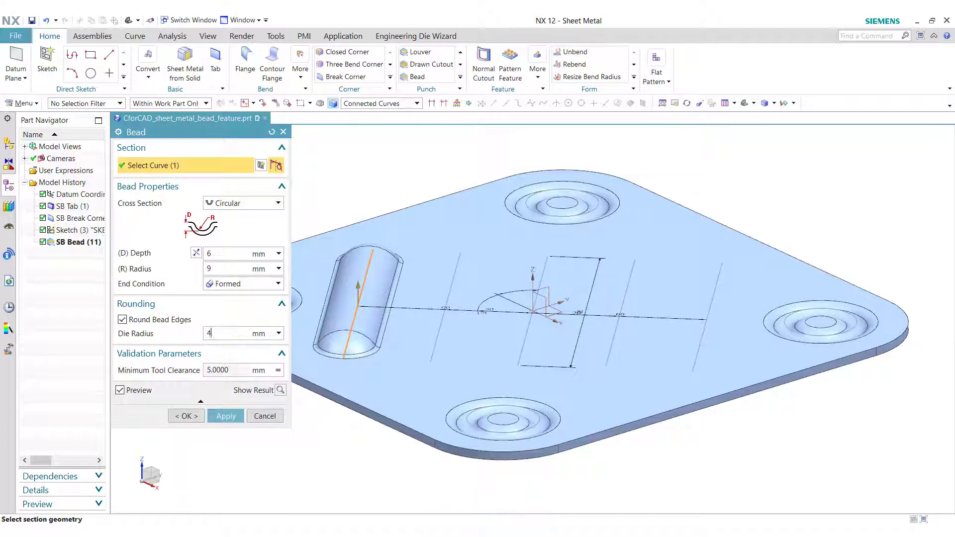
pyautogui.write('8')
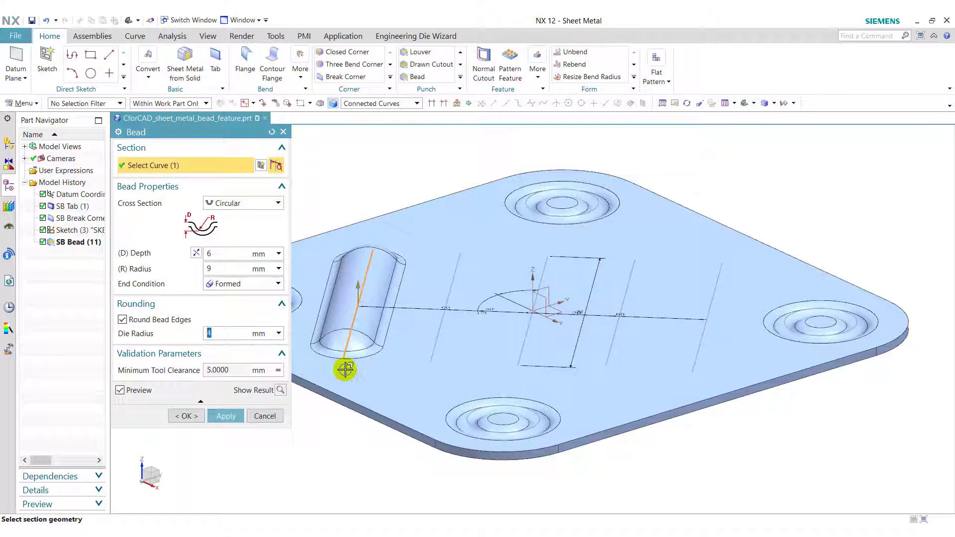
pyautogui.click(195, 253)
pyautogui.click(196, 253)
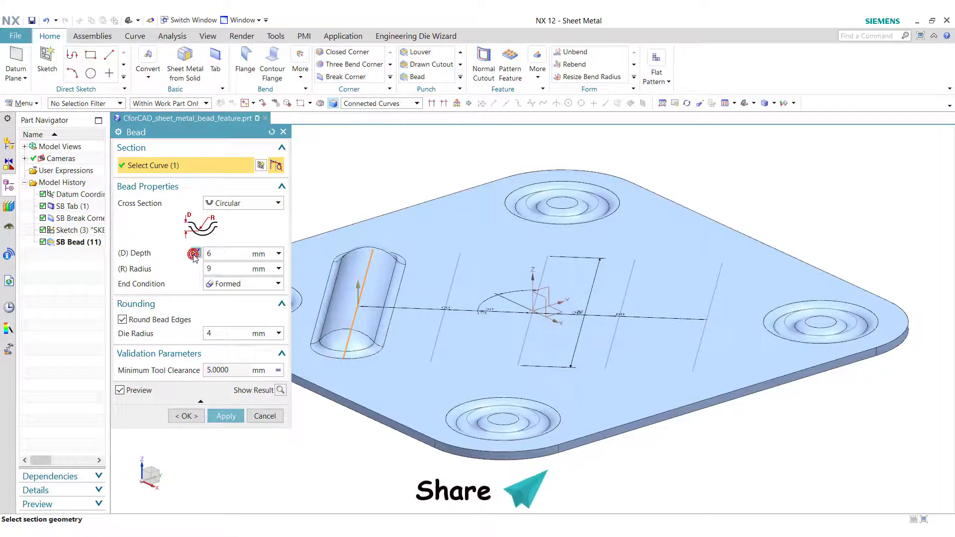
pyautogui.click(225, 417)
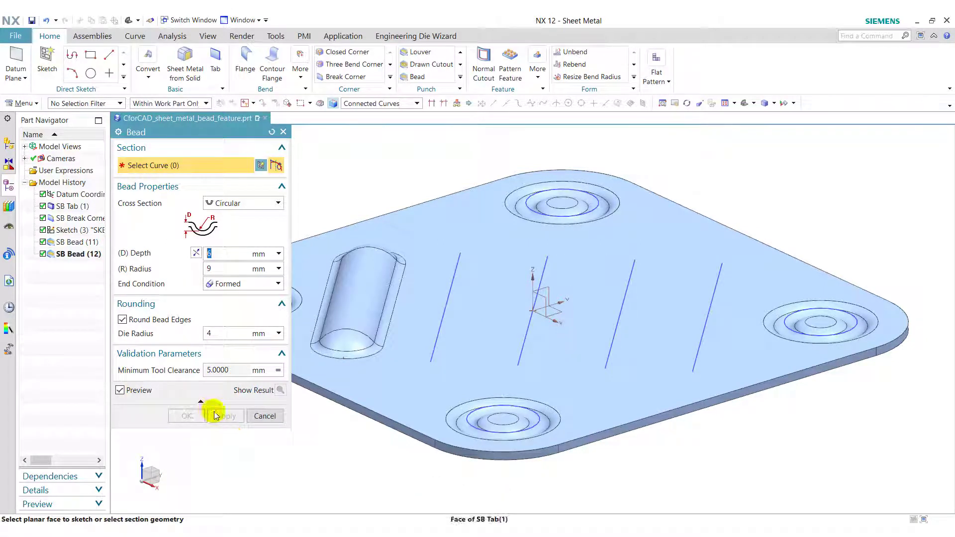
# - Set up a U-Shaped bead on Line10: depth 6, width 5, angle 60°
pyautogui.click(433, 348)
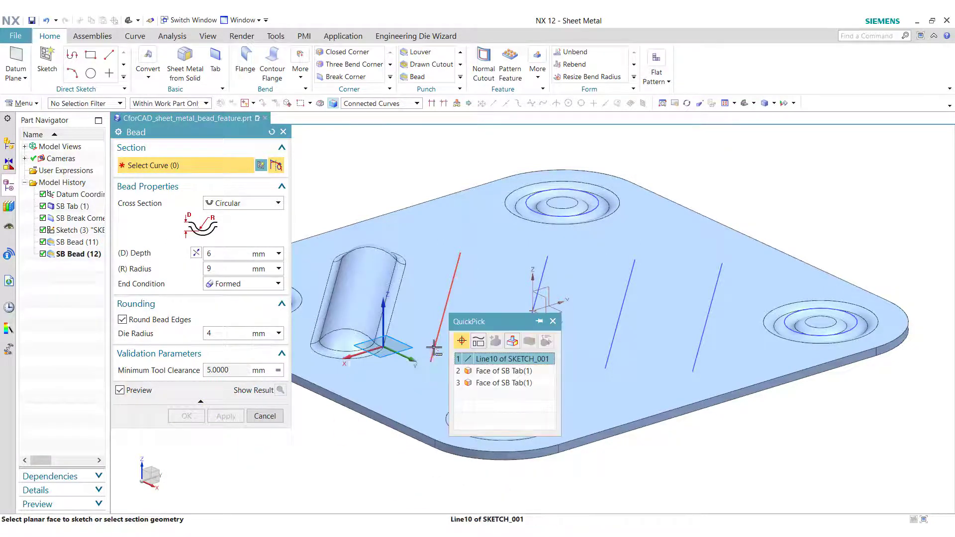
pyautogui.click(505, 359)
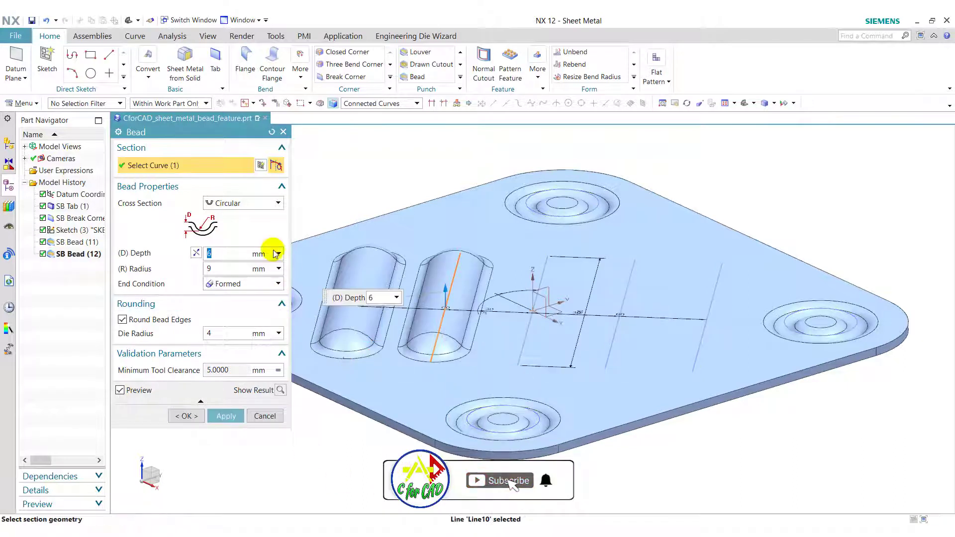
pyautogui.click(248, 207)
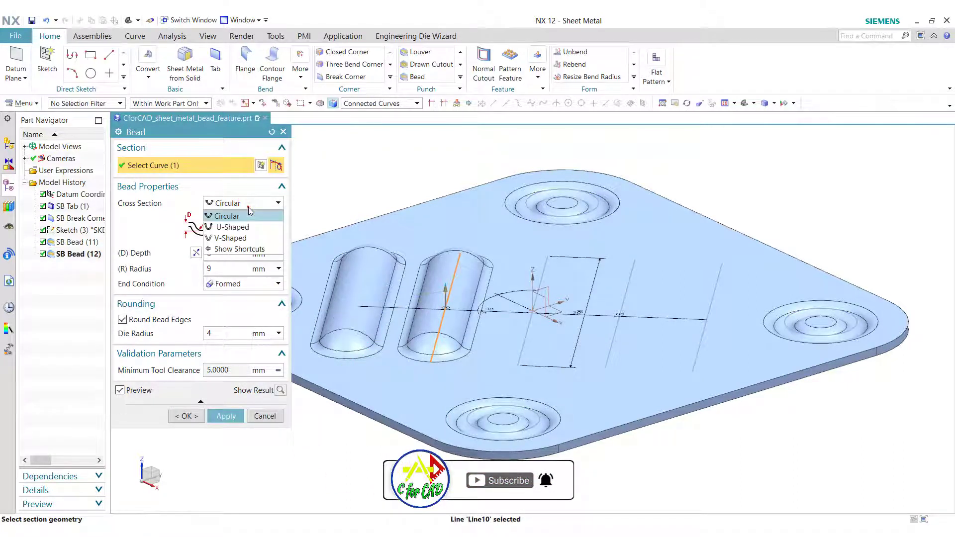
pyautogui.click(237, 224)
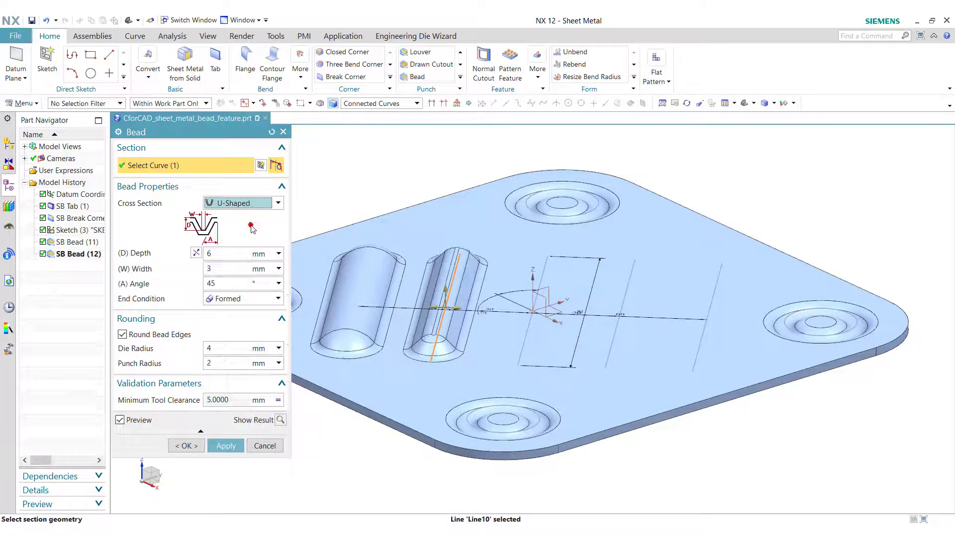
pyautogui.click(229, 255)
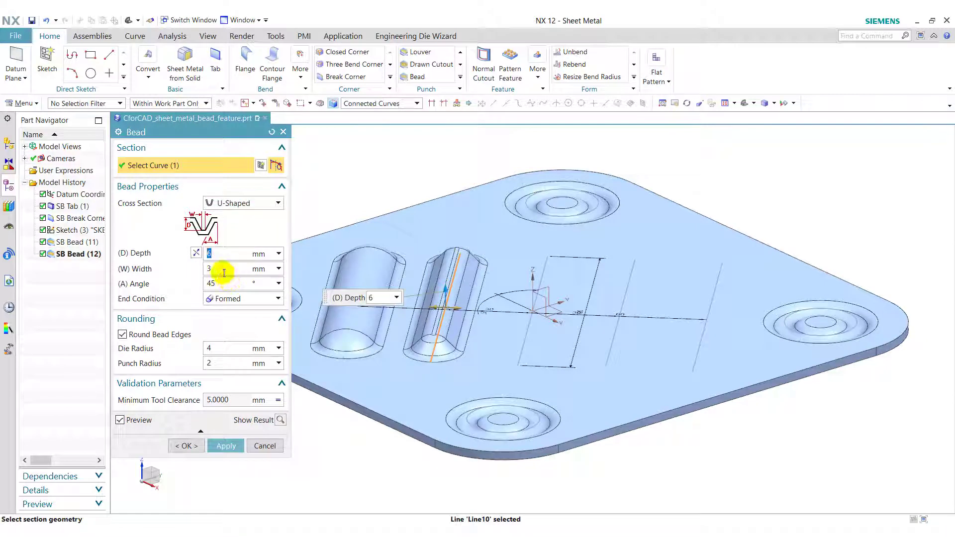
pyautogui.click(223, 270)
pyautogui.write('5')
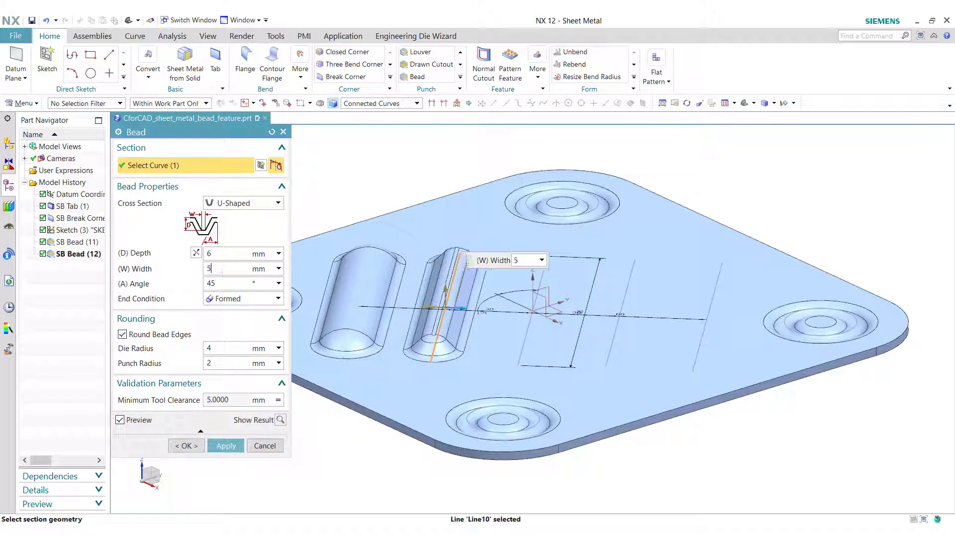
pyautogui.click(222, 283)
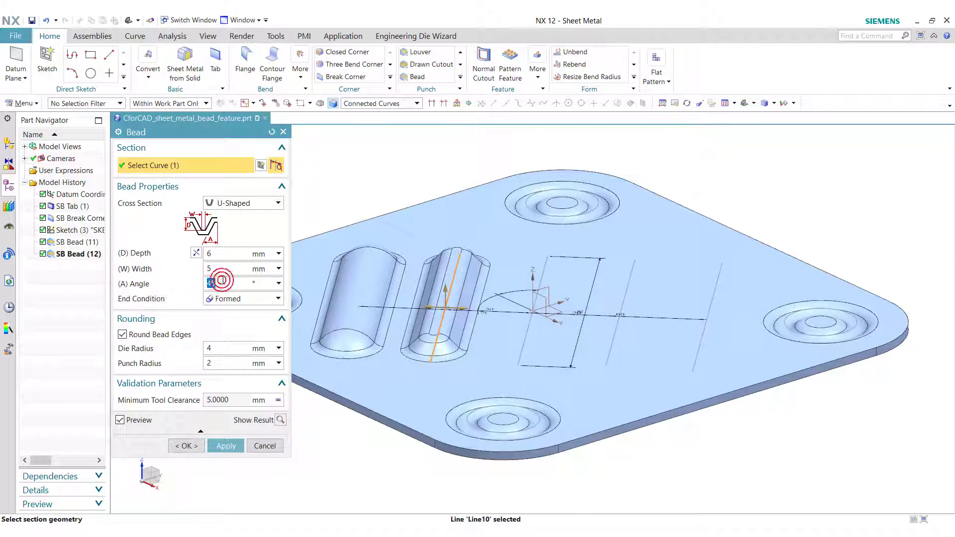
pyautogui.write('60')
# - Give the bead Lanced ends with die and punch radius 3, and apply
pyautogui.click(231, 299)
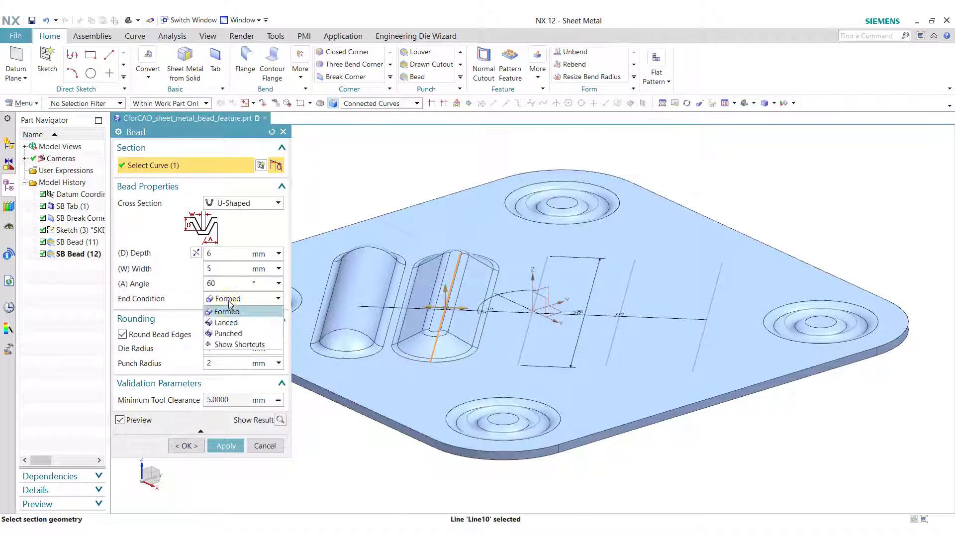
pyautogui.click(240, 323)
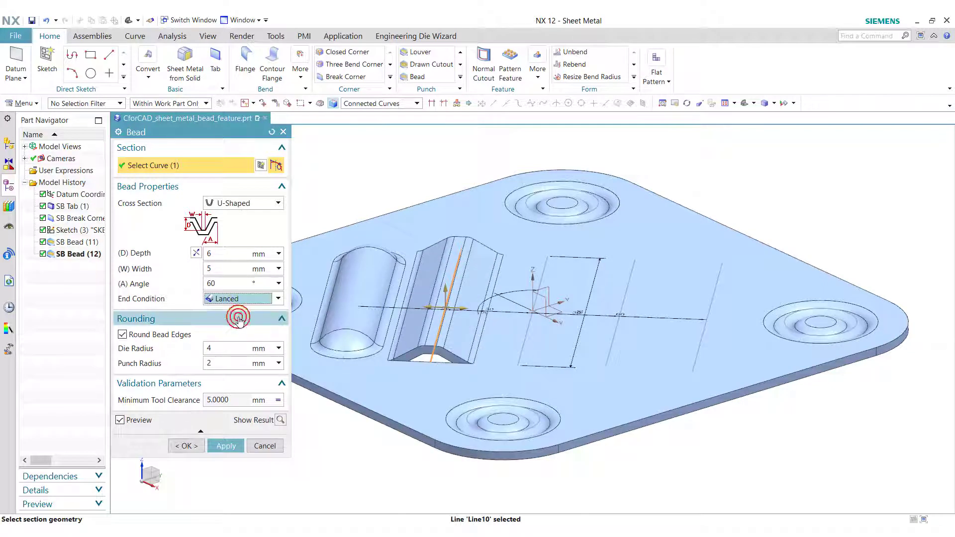
pyautogui.click(232, 349)
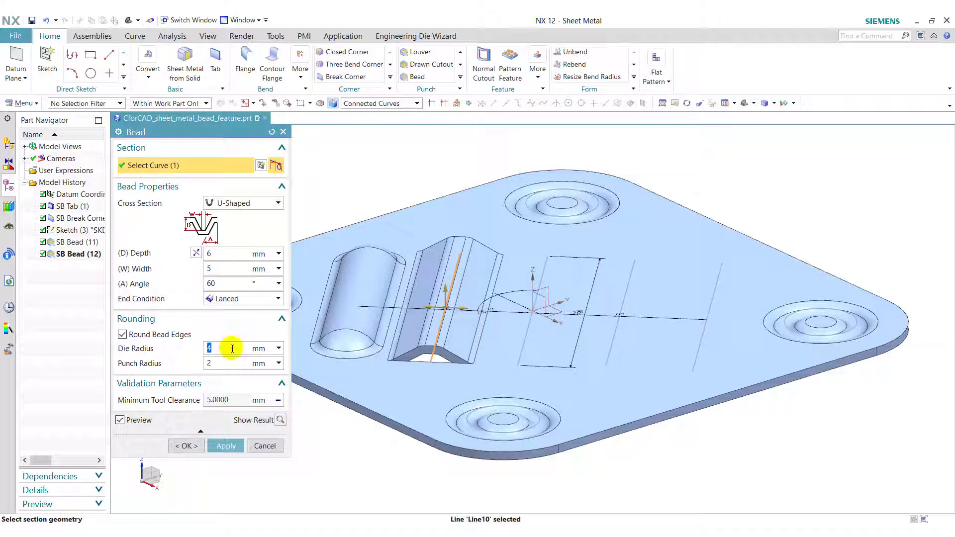
pyautogui.write('3')
pyautogui.doubleClick(219, 363)
pyautogui.write('3')
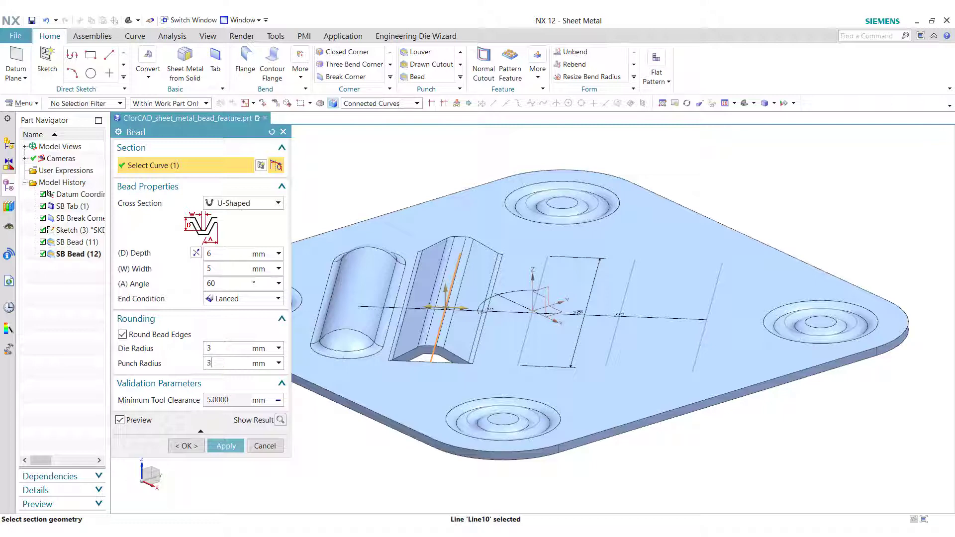
pyautogui.click(228, 445)
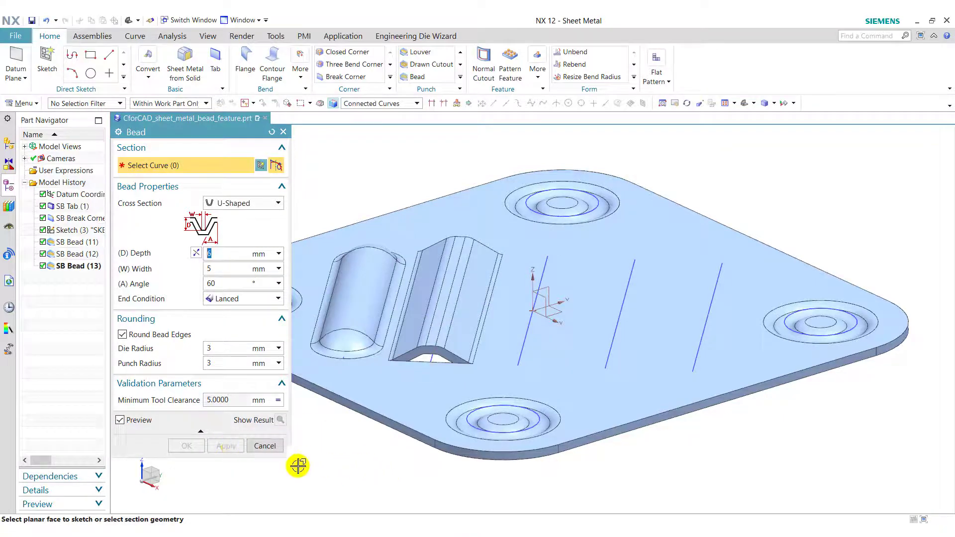
# - Start a V-Shaped bead 5 mm deep on the middle sketch line
pyautogui.moveTo(390, 450); pyautogui.dragTo(299, 448, button='middle')
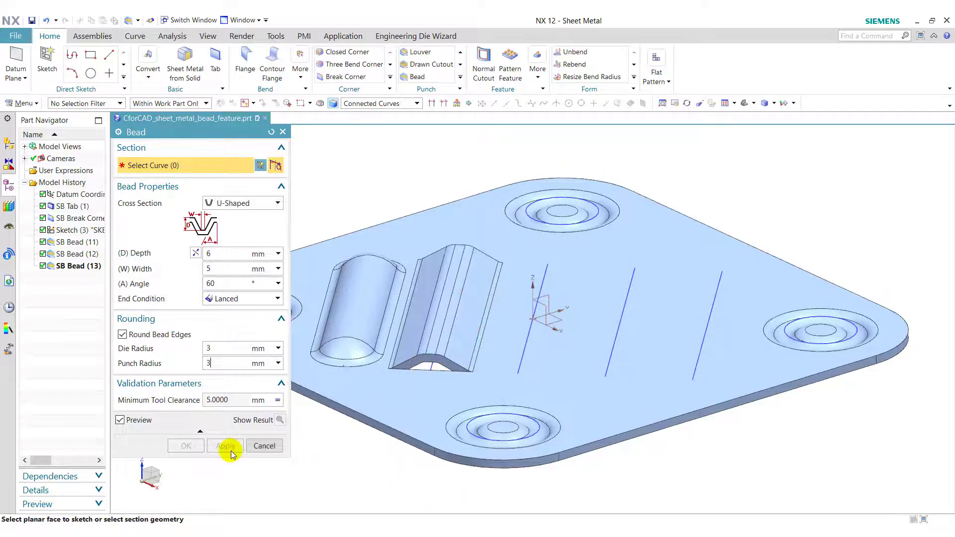
pyautogui.click(522, 355)
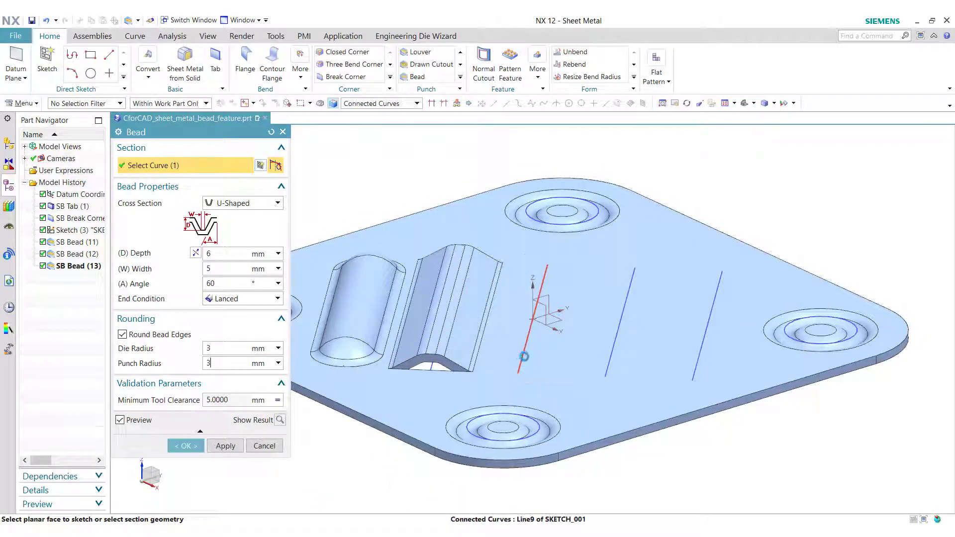
pyautogui.click(224, 203)
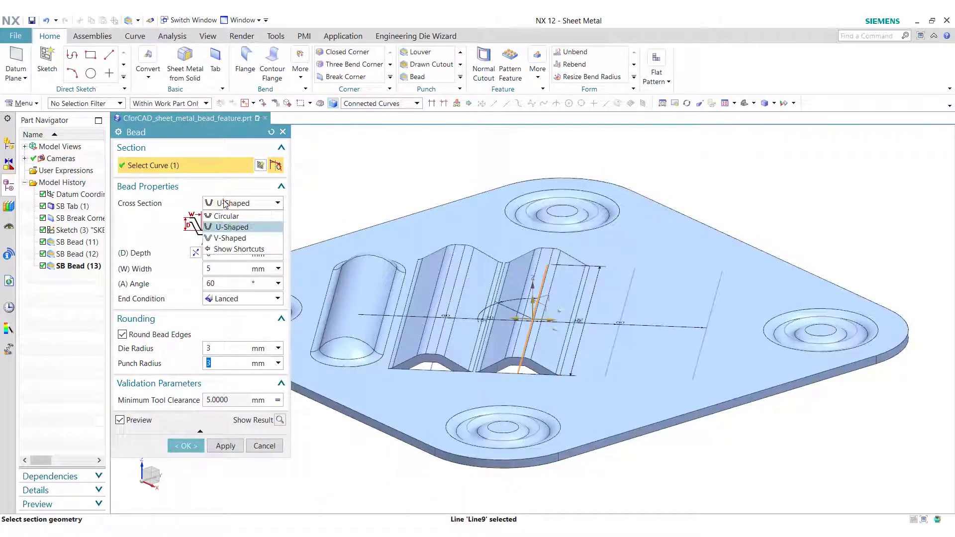
pyautogui.click(230, 238)
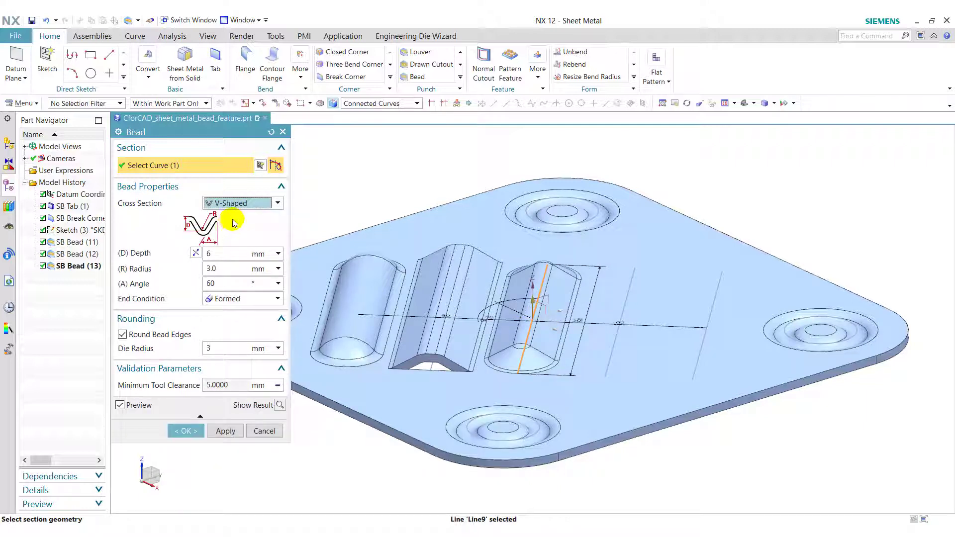
pyautogui.click(228, 254)
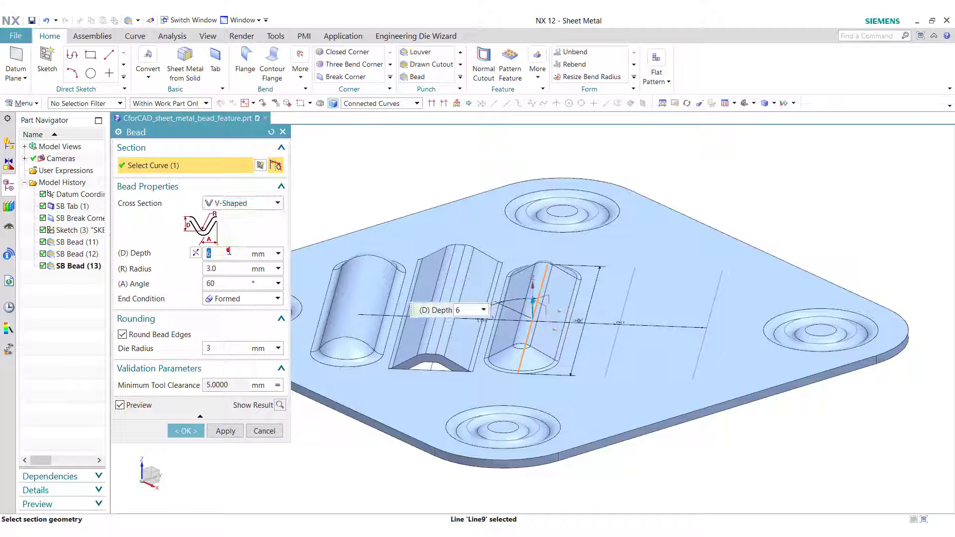
pyautogui.doubleClick(229, 253)
pyautogui.write('5')
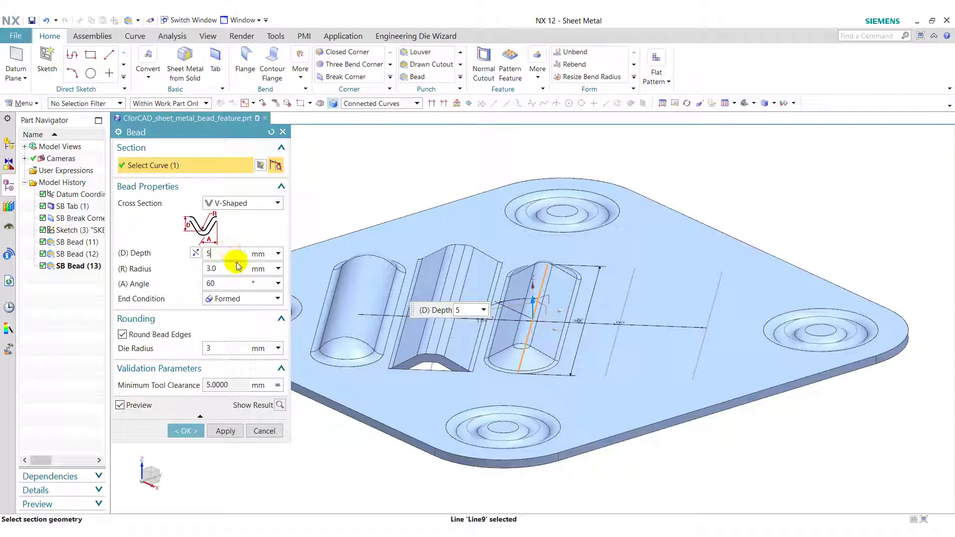
# - Apply the bead with radius 3, Punched ends, punch width 5 and die radius 6
pyautogui.click(237, 267)
pyautogui.write('3')
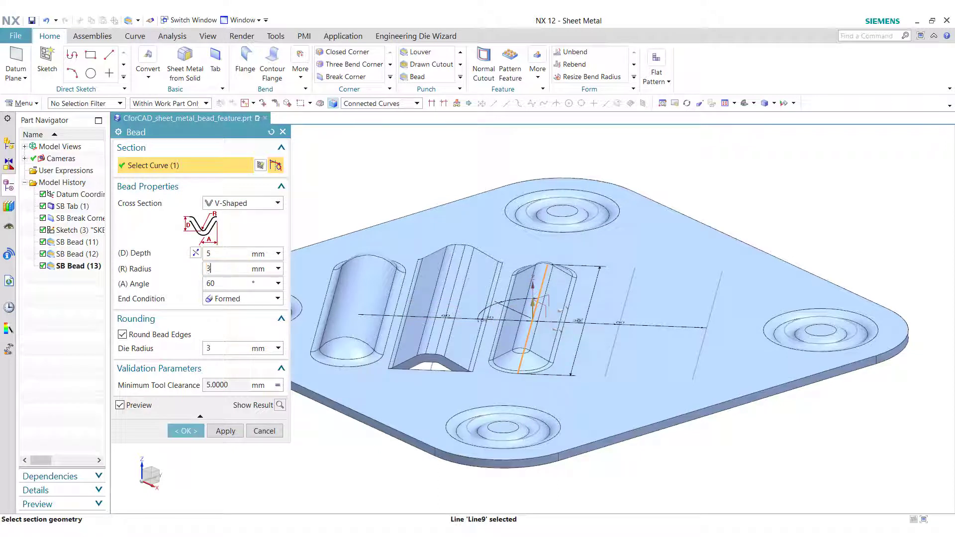
pyautogui.click(235, 298)
pyautogui.click(233, 335)
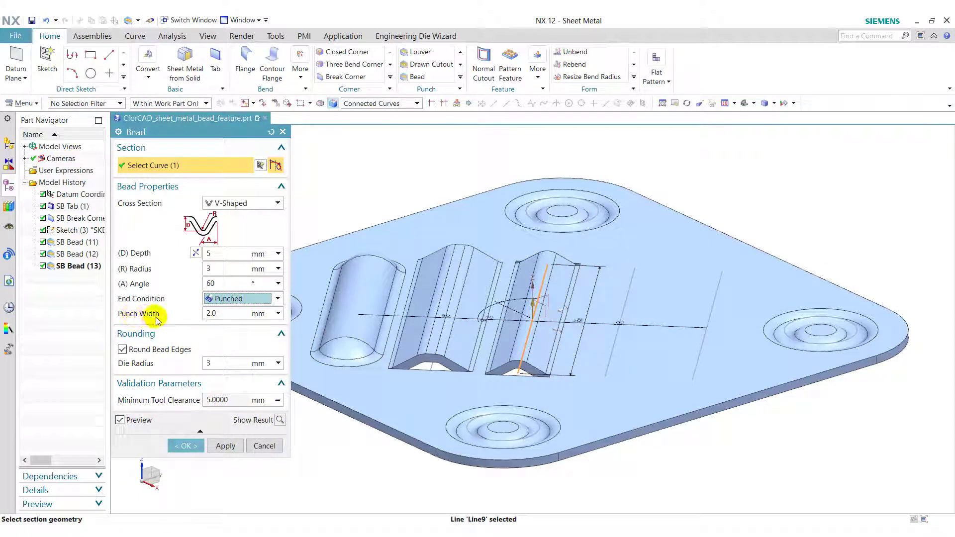
pyautogui.click(226, 314)
pyautogui.write('5')
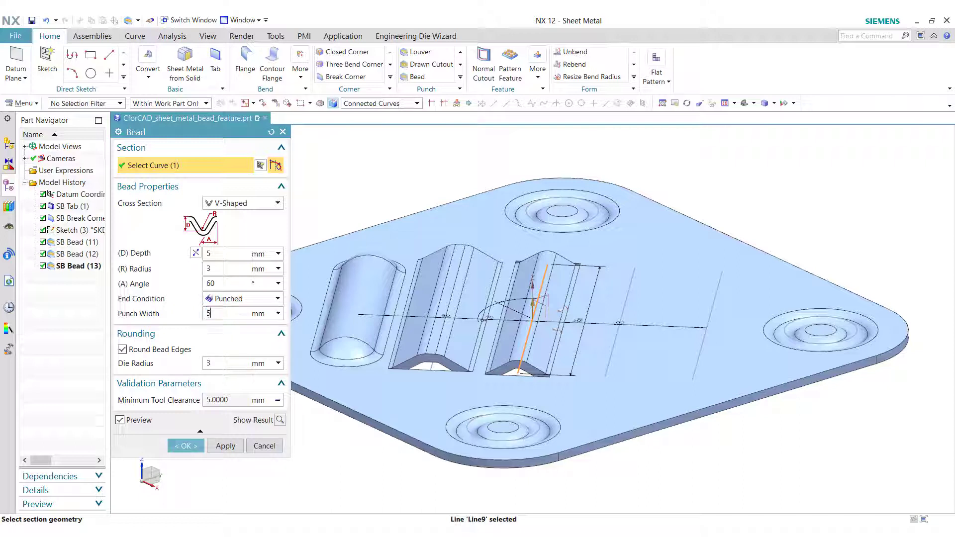
pyautogui.doubleClick(238, 365)
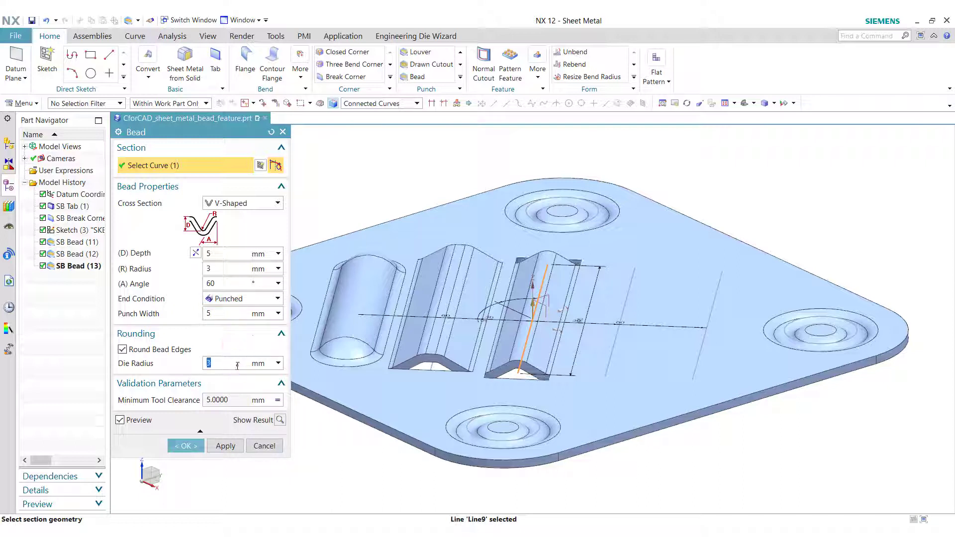
pyautogui.write('6')
pyautogui.click(225, 445)
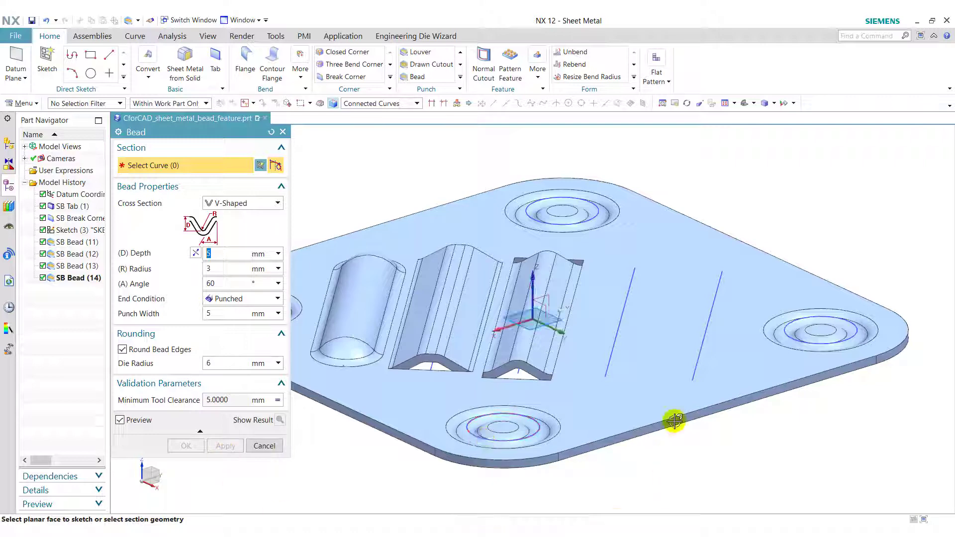
# - On Line11, set a 9 mm deep, 50° bead with Tapered ends (distance 1), edges unrounded
pyautogui.click(617, 334)
pyautogui.write('9')
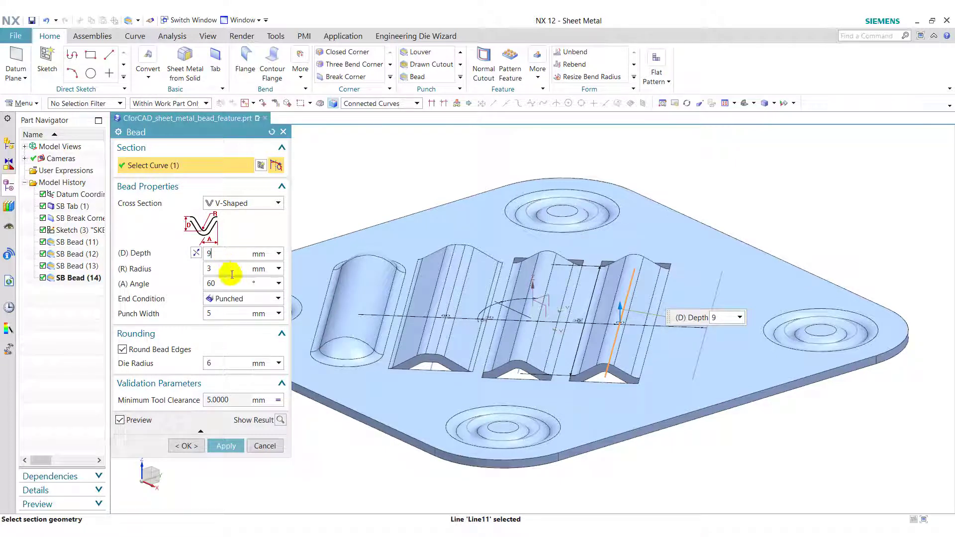
pyautogui.doubleClick(212, 282)
pyautogui.write('50')
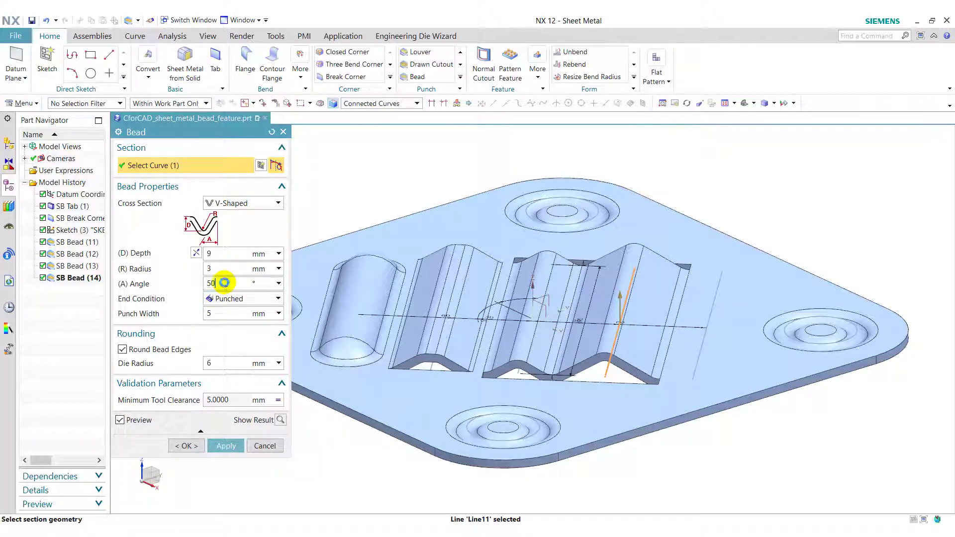
pyautogui.press('Return')
pyautogui.click(233, 299)
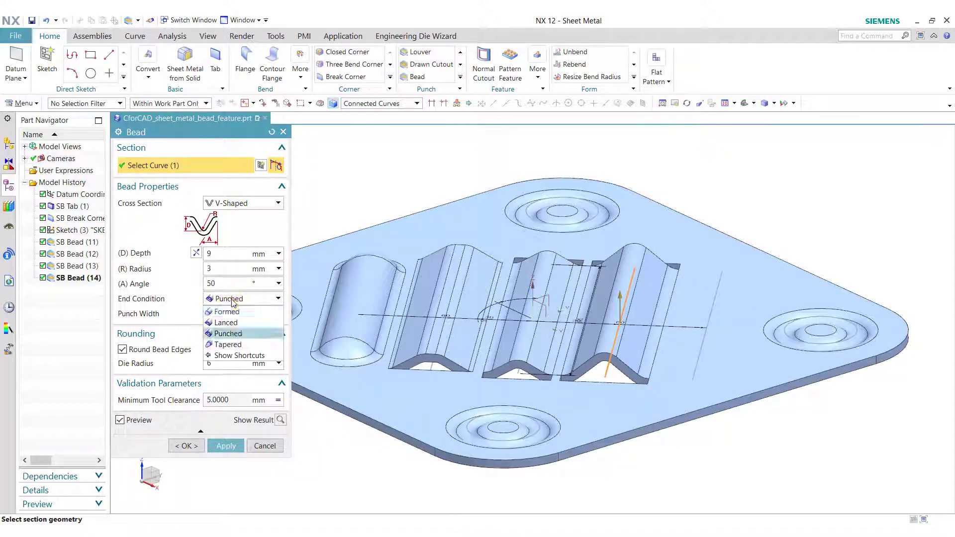
pyautogui.click(228, 345)
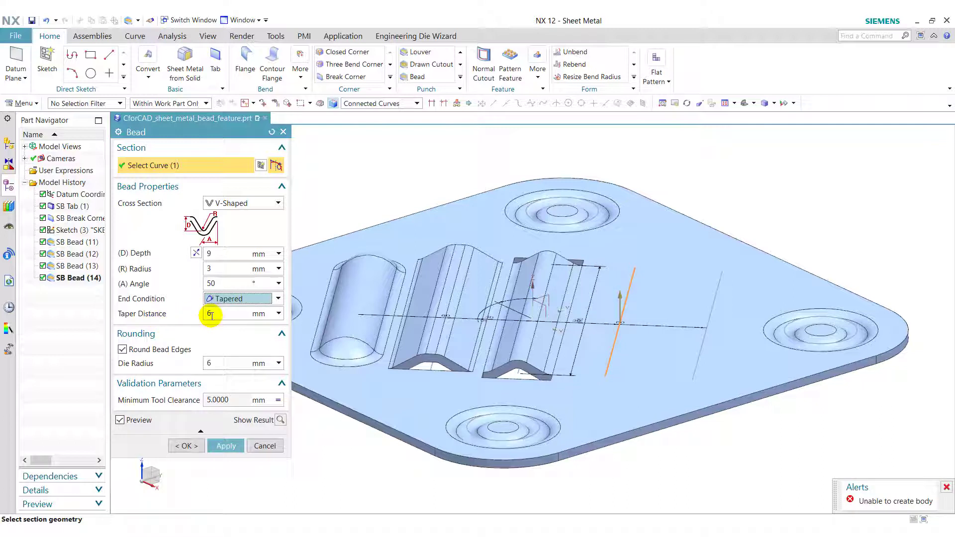
pyautogui.click(230, 314)
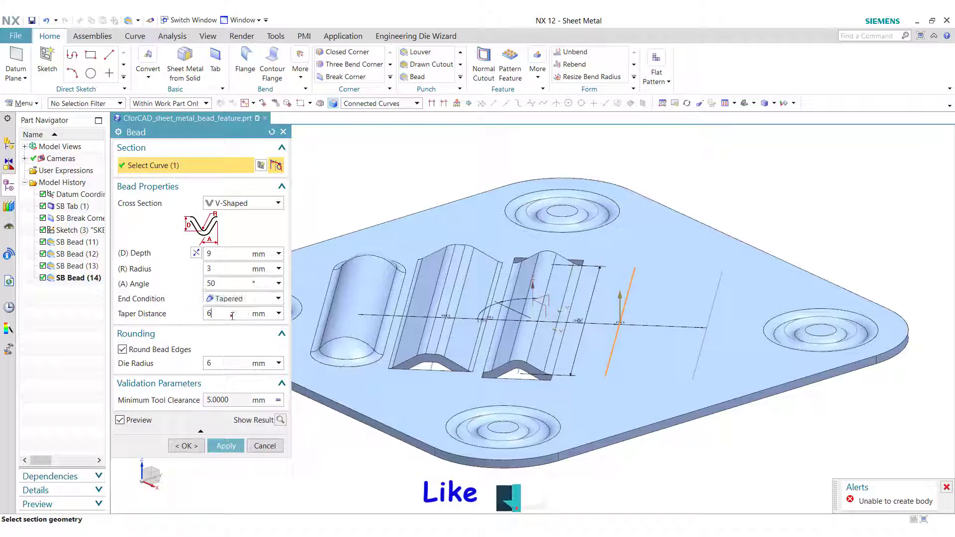
pyautogui.write('1')
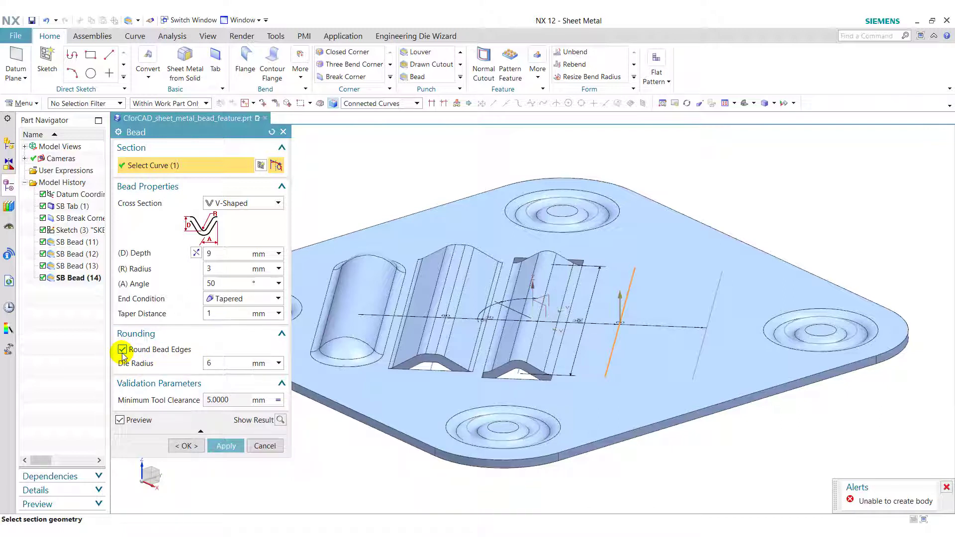
pyautogui.click(121, 349)
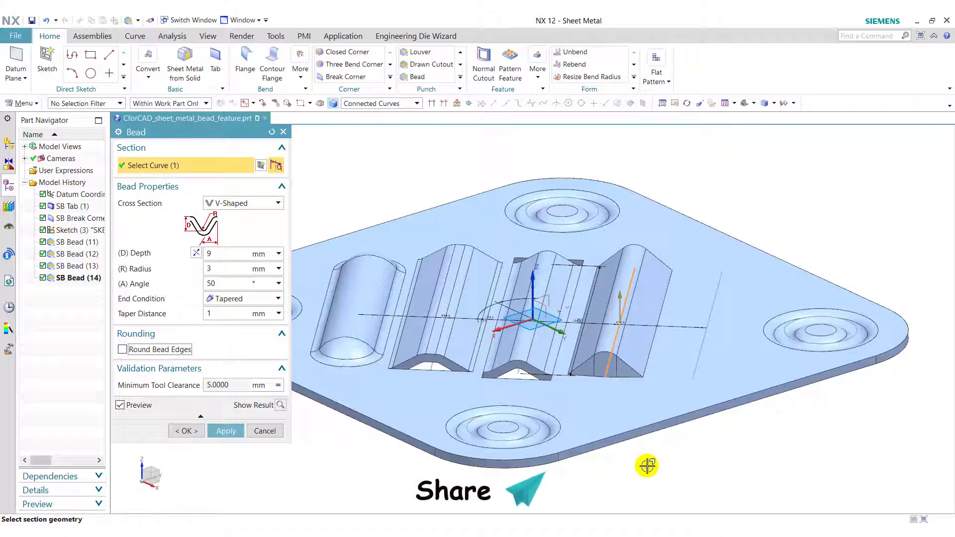
# - Create the tapered bead, then start a U-Shaped, 3 mm wide bead on Line13
pyautogui.click(225, 432)
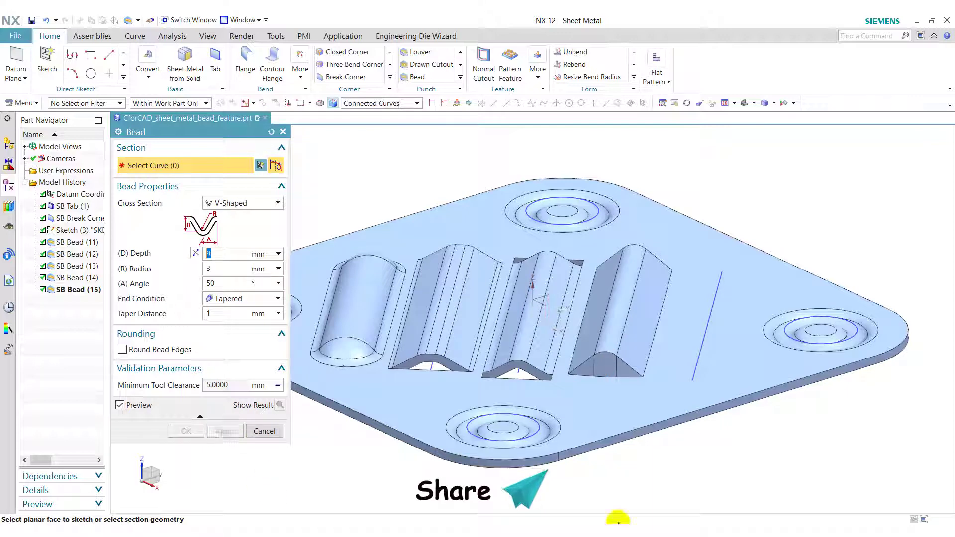
pyautogui.click(699, 356)
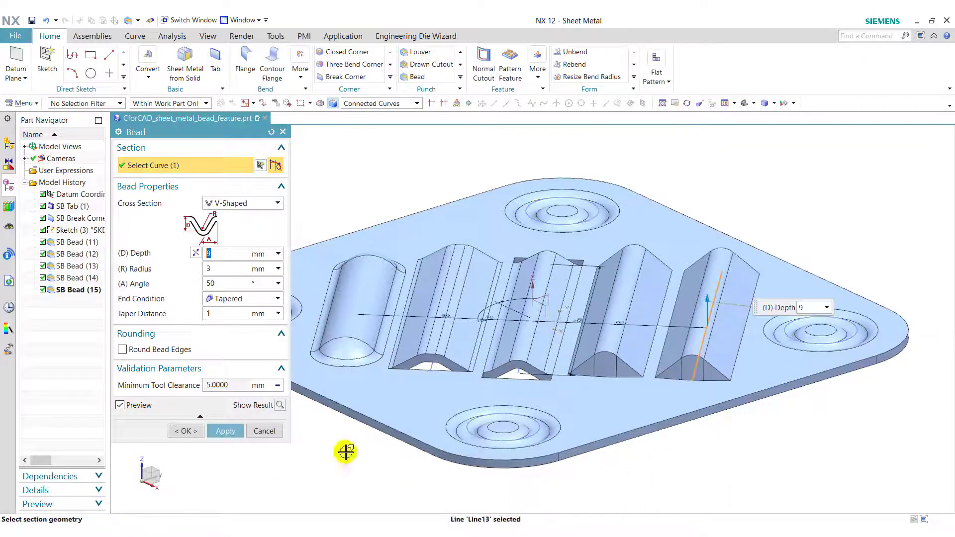
pyautogui.click(242, 203)
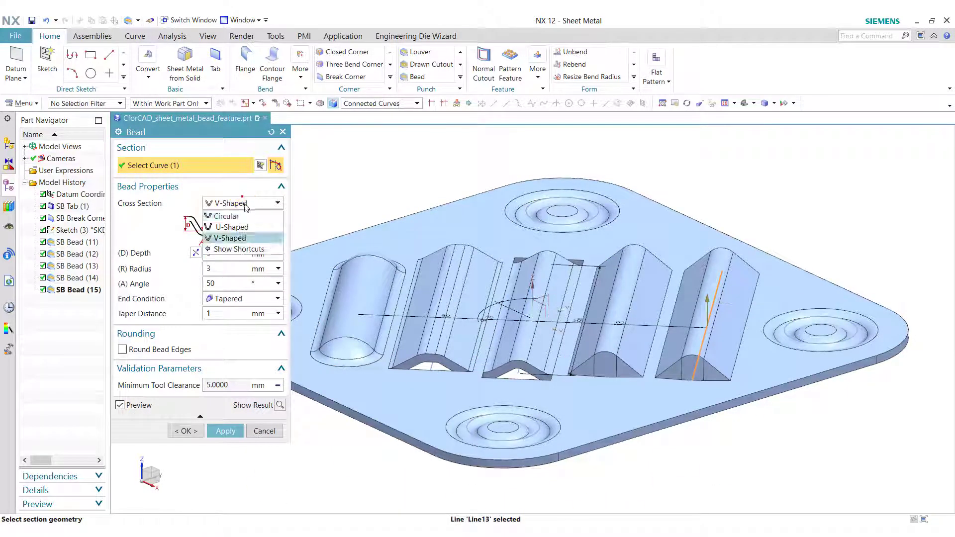
pyautogui.click(224, 269)
pyautogui.write('3')
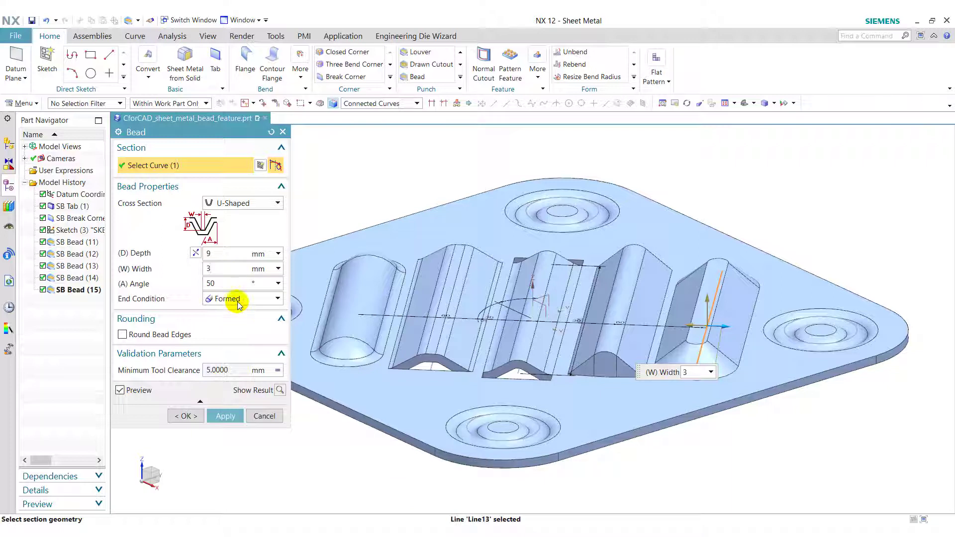
# - Apply it with Formed ends, rounded edges, die radius 3 and punch radius 2, then close
pyautogui.click(237, 299)
pyautogui.click(231, 323)
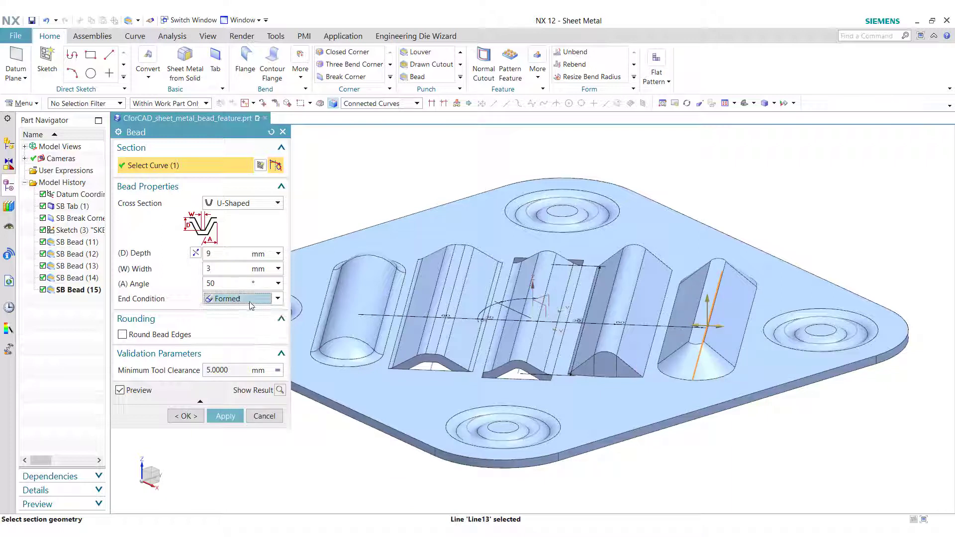
pyautogui.click(123, 334)
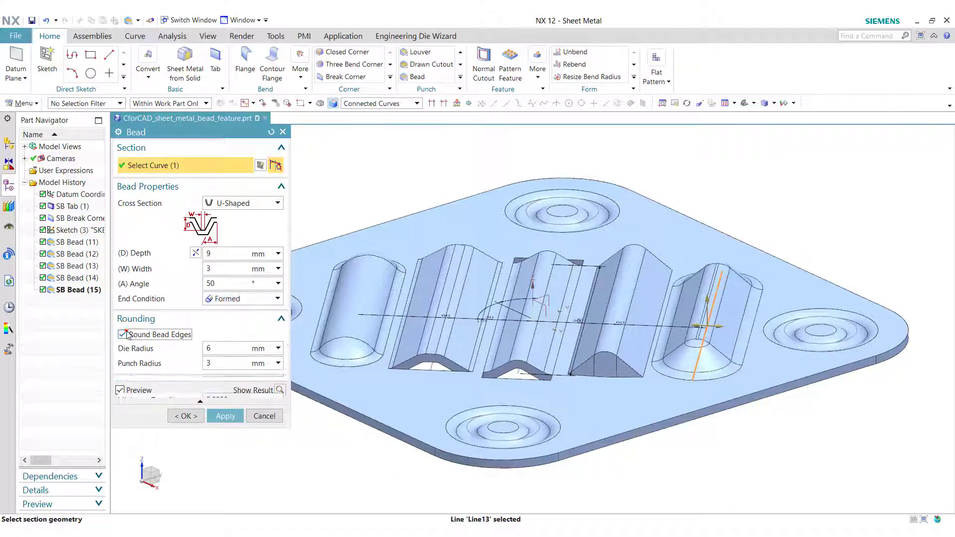
pyautogui.click(224, 348)
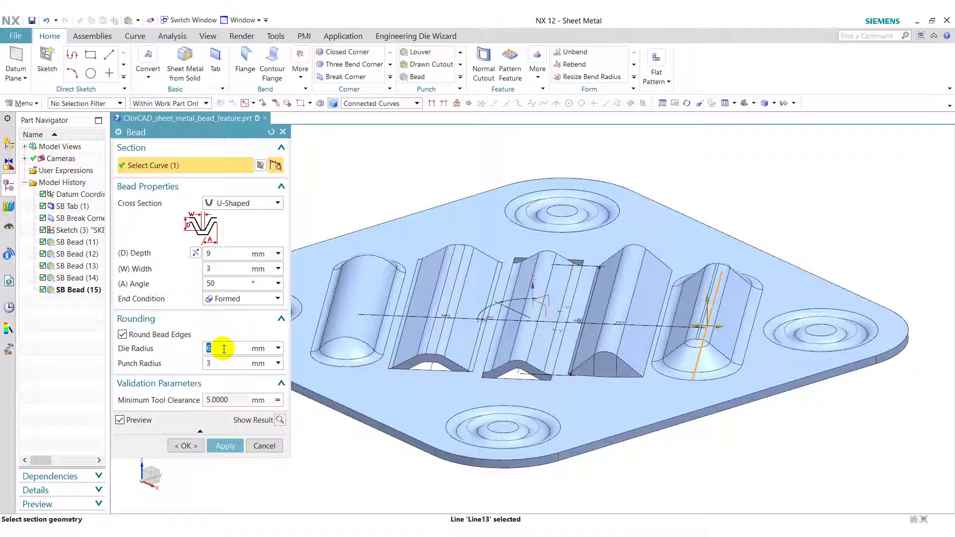
pyautogui.write('3')
pyautogui.click(234, 365)
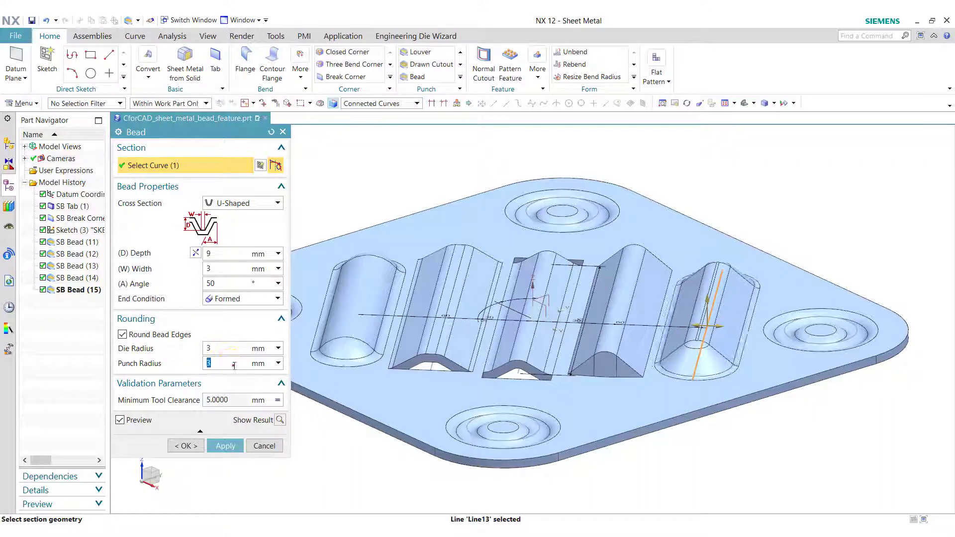
pyautogui.click(226, 445)
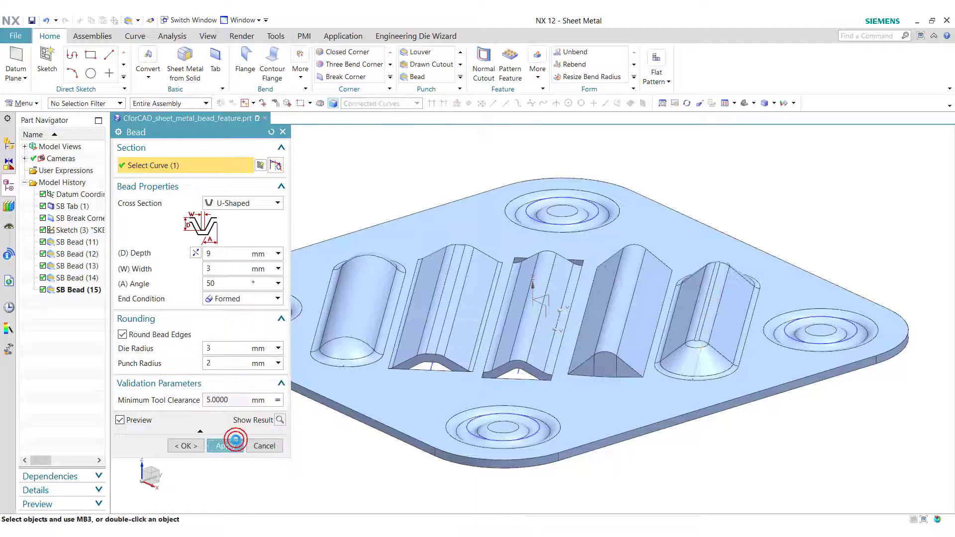
pyautogui.click(263, 447)
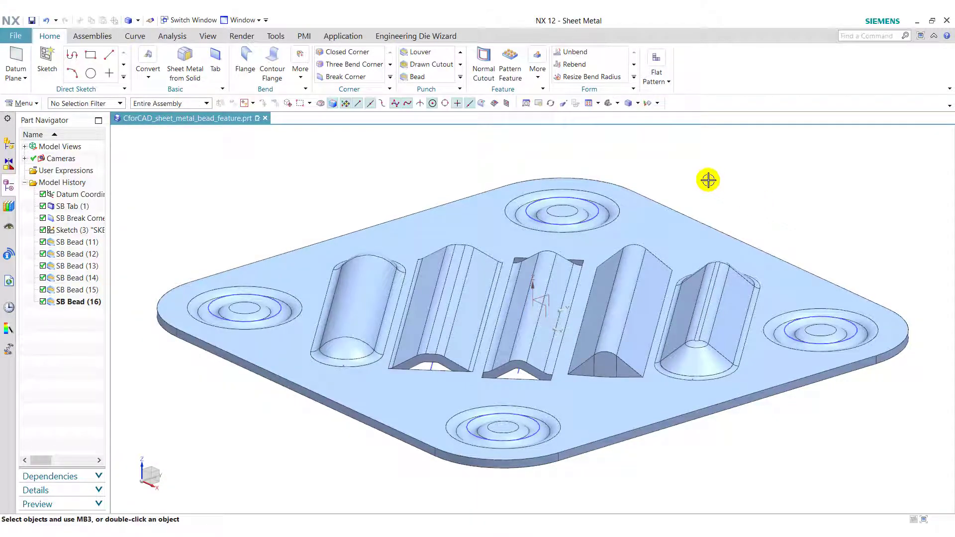
# - Switch to the Shaded style and hide the Sketches category in Show and Hide
pyautogui.click(638, 104)
pyautogui.click(647, 125)
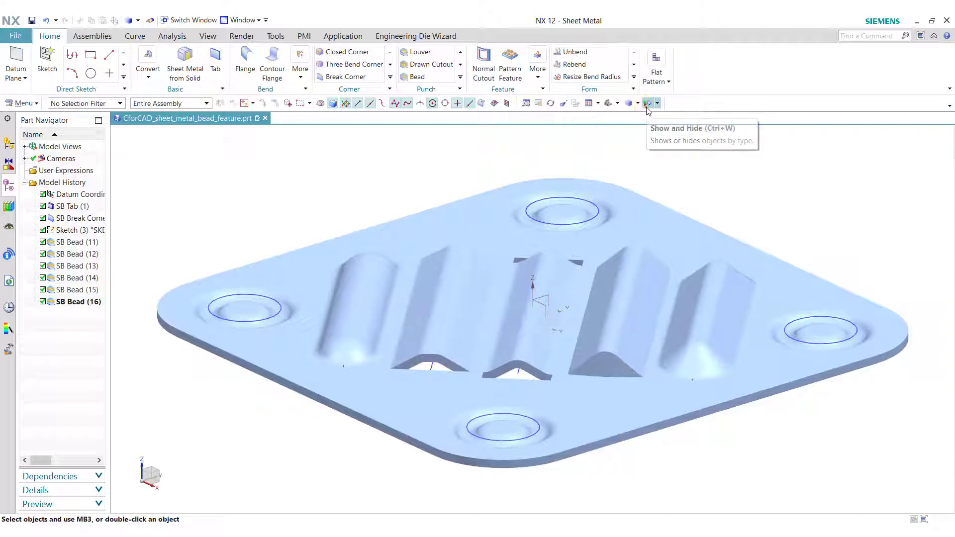
pyautogui.click(646, 105)
pyautogui.click(255, 222)
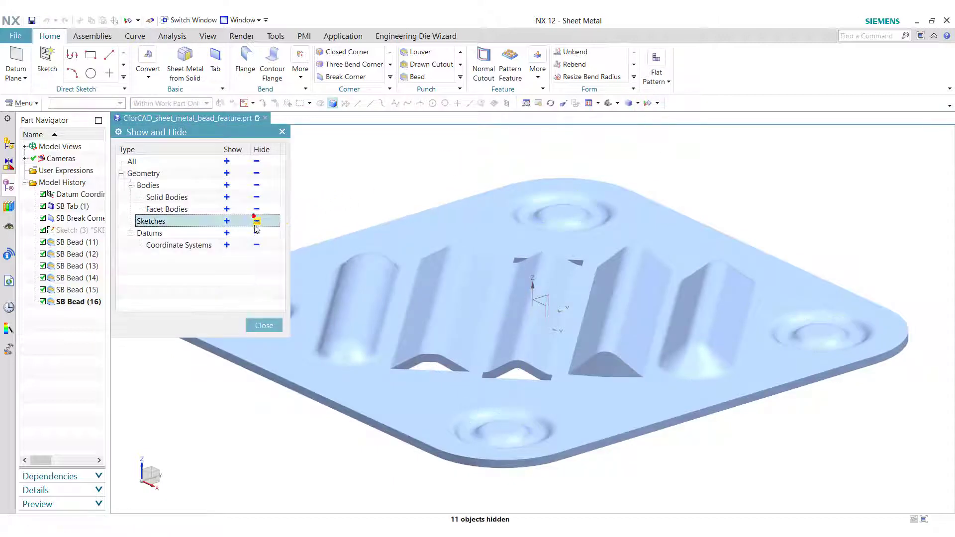